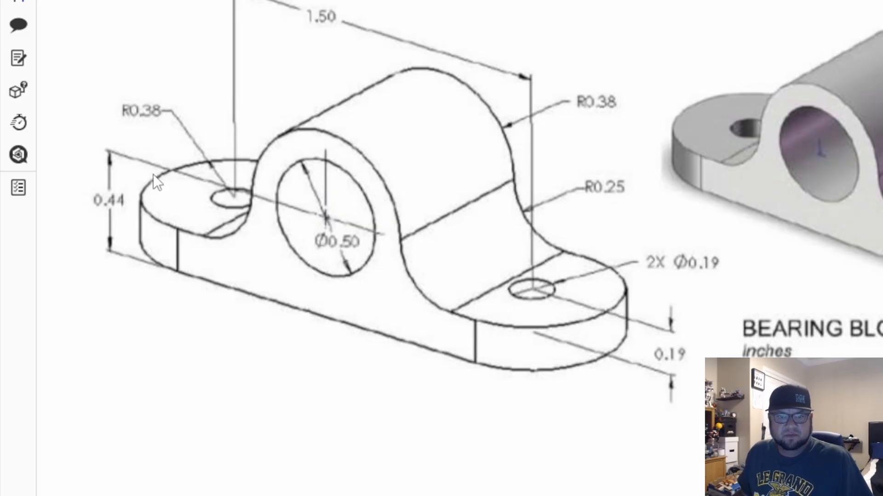
# Switch from the bearing block drawing to Part Studio 1 and start a sketch on the Front plane, viewed face-on
pyautogui.scroll(-5, 153, 174)
pyautogui.scroll(1, 79, 239)
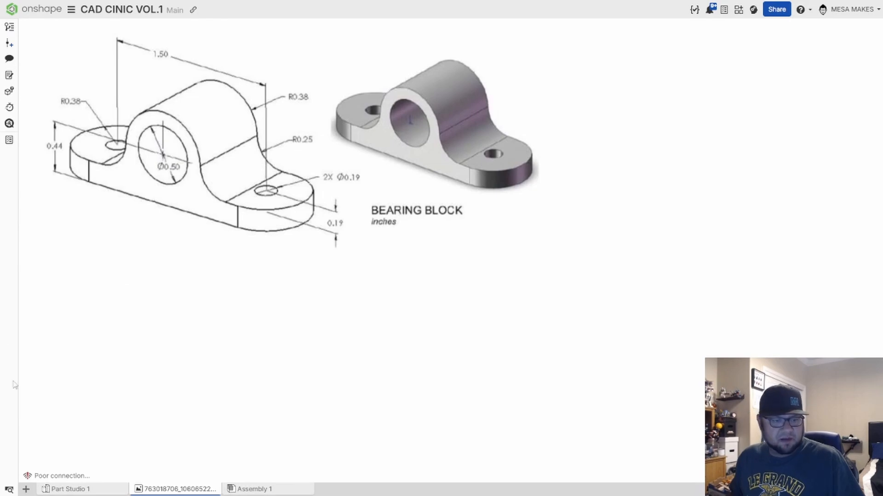
pyautogui.click(73, 490)
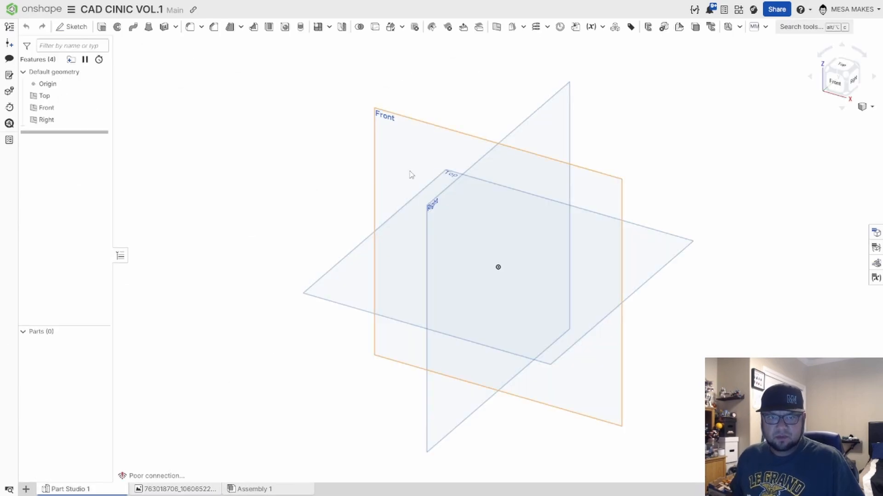
pyautogui.click(411, 174)
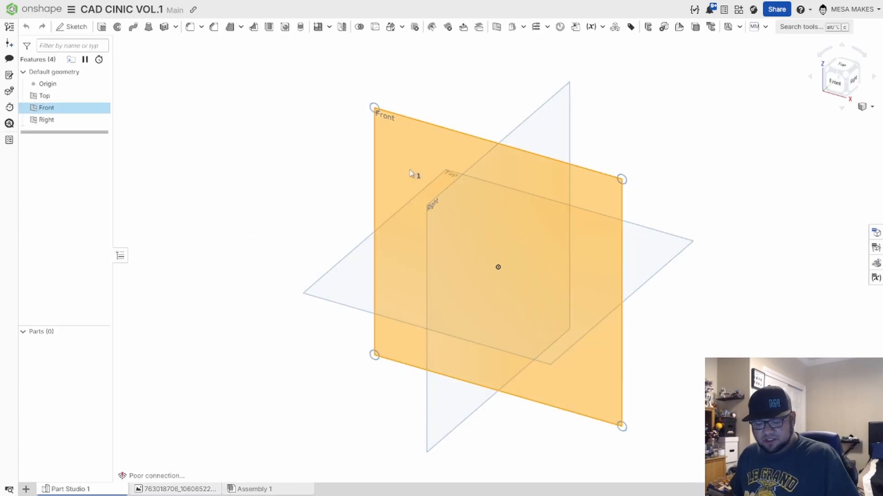
pyautogui.hotkey('shift', 's')
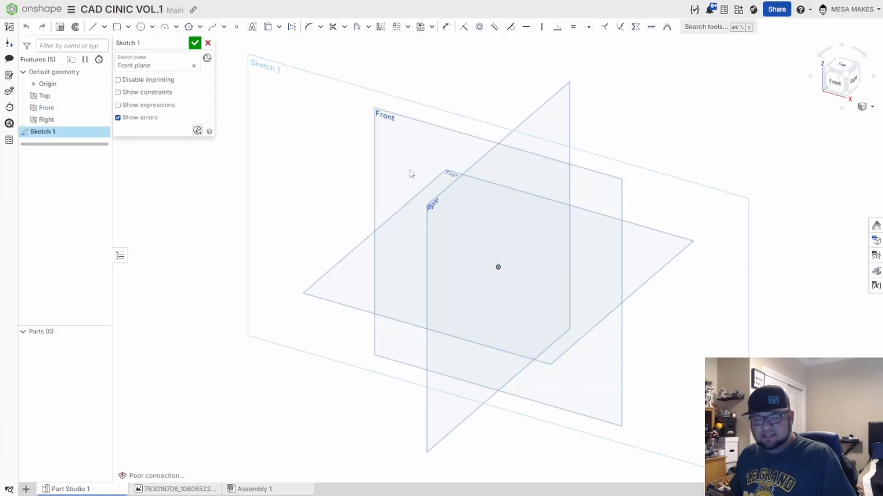
pyautogui.press('n')
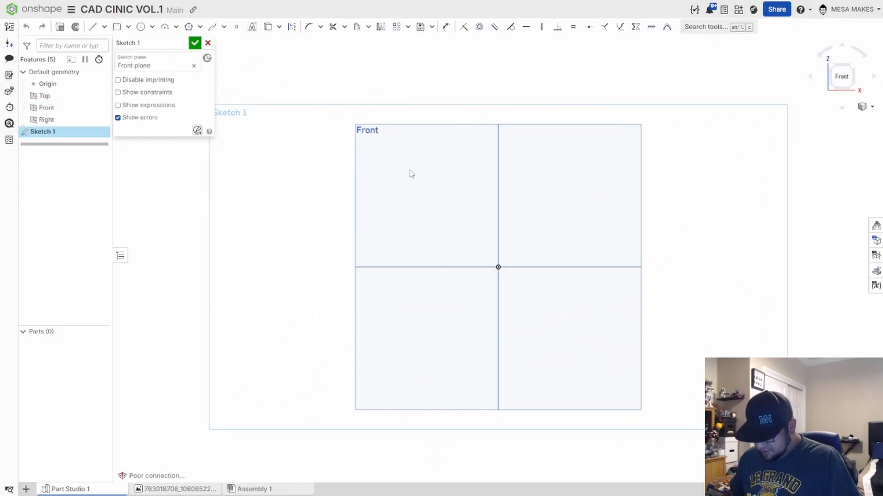
# Draw a circle centred on the origin with a diameter of 0.5
pyautogui.press('c')
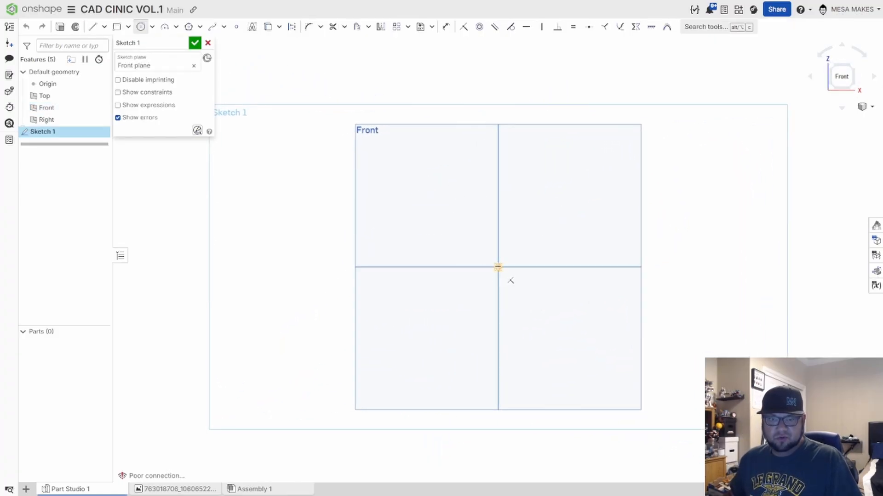
pyautogui.click(498, 267)
pyautogui.click(547, 248)
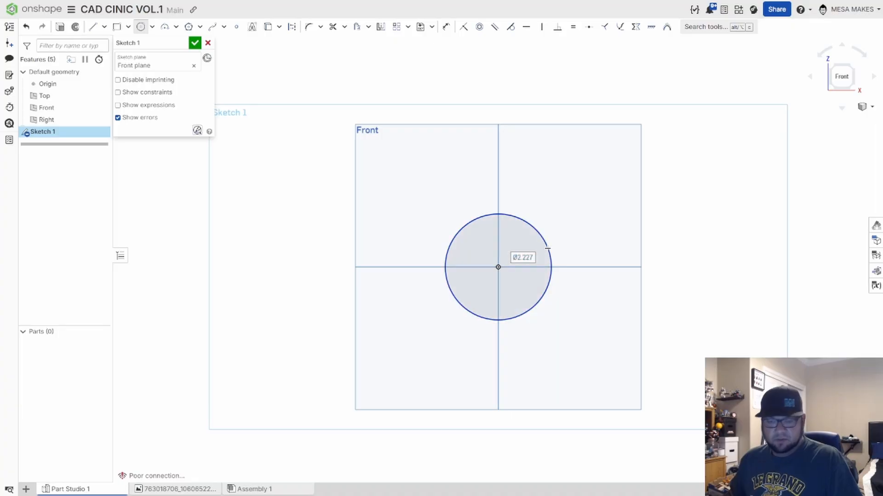
pyautogui.write('0.5')
pyautogui.press('Return')
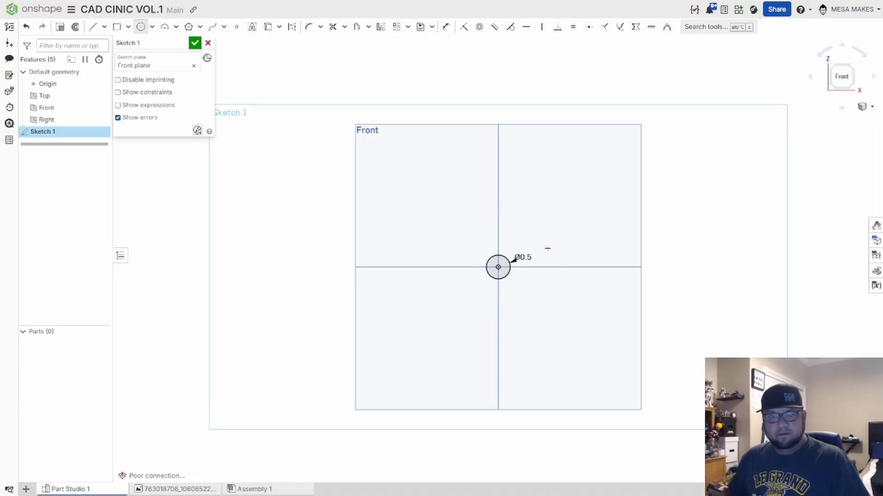
# Hide the default planes and draw a concentric outer circle with its diameter set to .38*2
pyautogui.scroll(5, 501, 268)
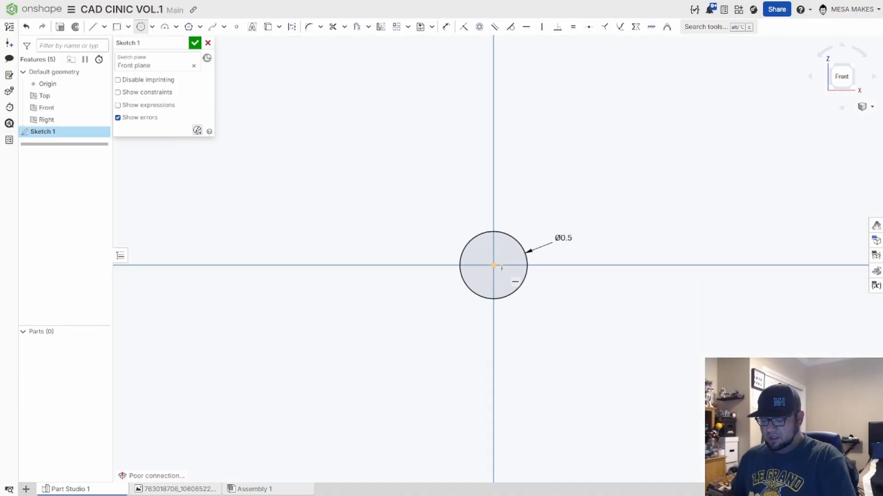
pyautogui.press('p')
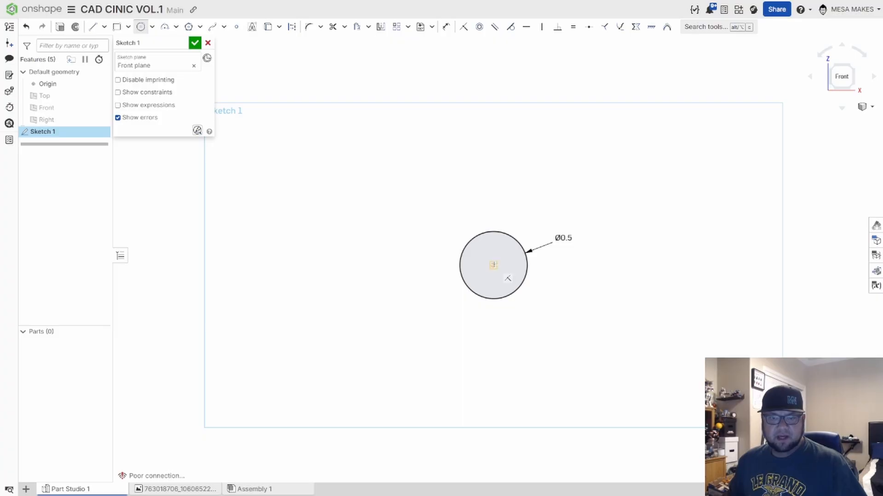
pyautogui.click(494, 266)
pyautogui.click(553, 285)
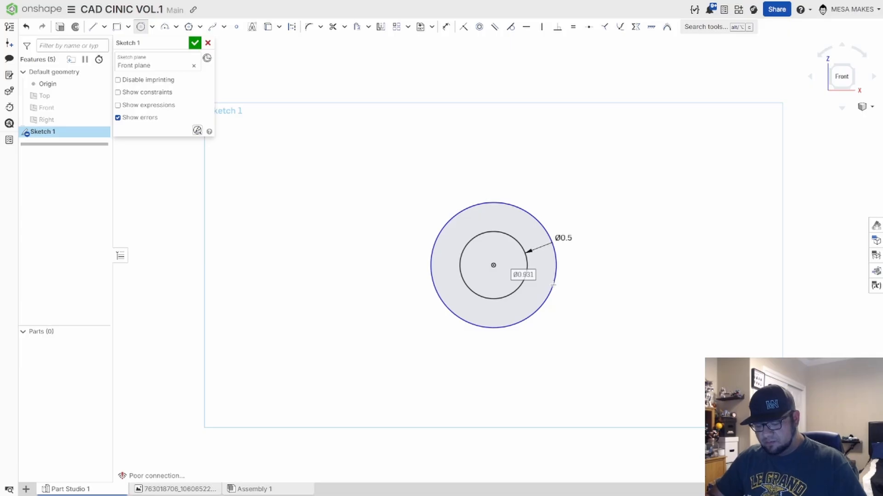
pyautogui.write('.38')
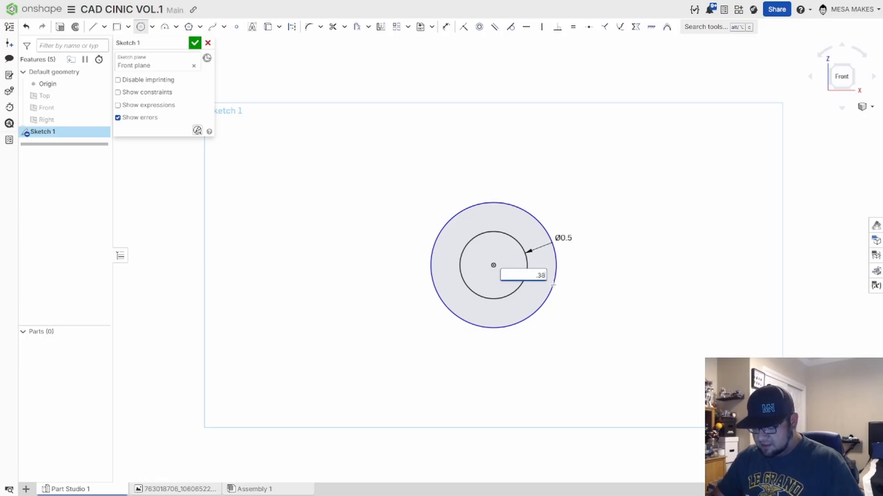
pyautogui.write('*2')
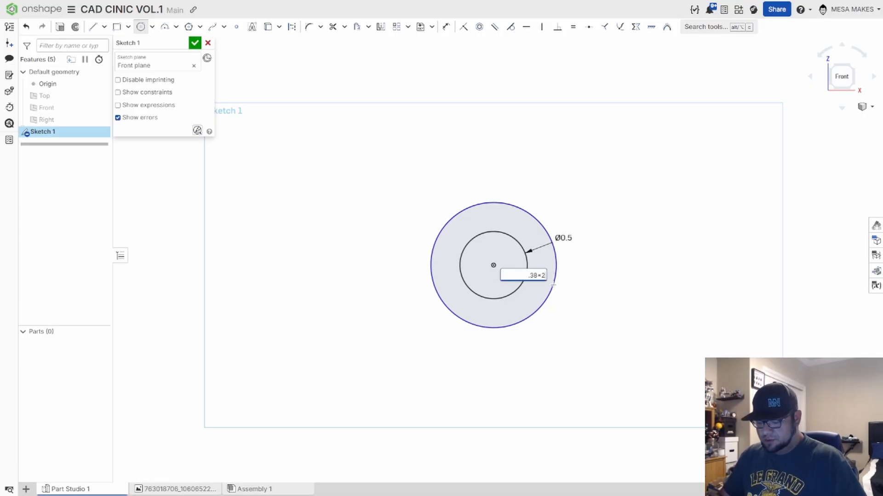
pyautogui.press('Return')
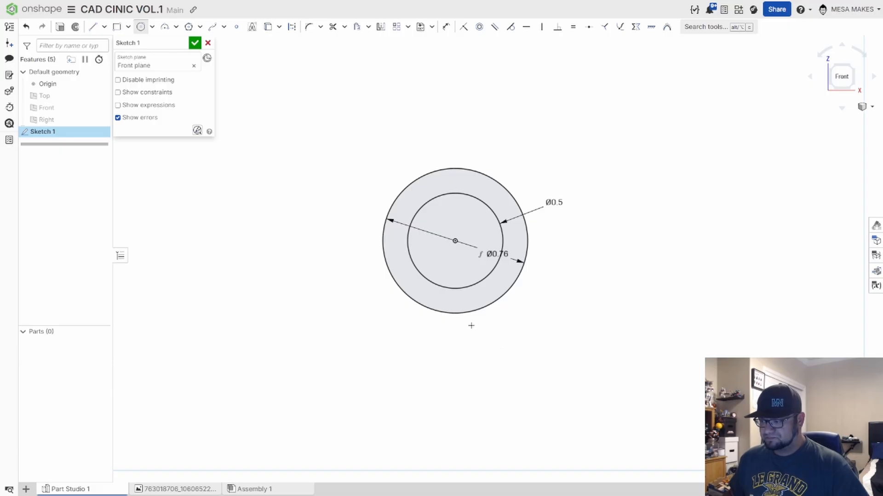
# Draw a center point rectangle about 1.87 by 0.18, centred vertically below the origin and overlapping the outer circle's lower part
pyautogui.click(129, 26)
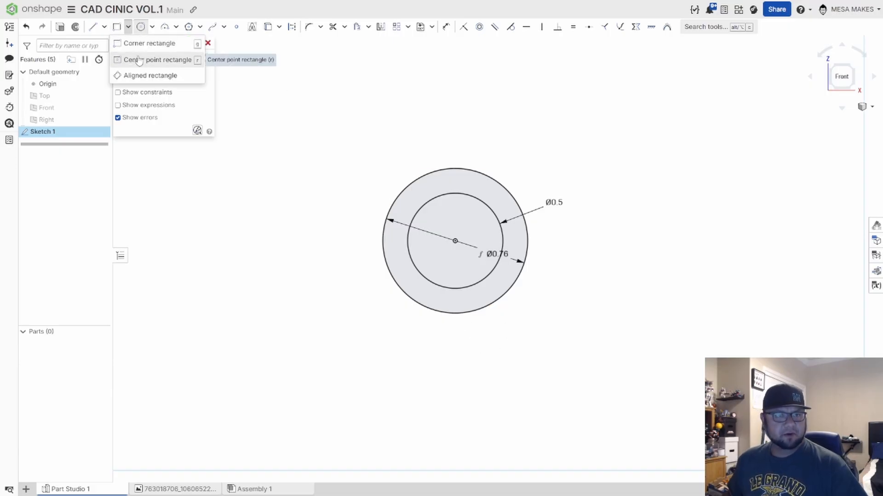
pyautogui.click(133, 59)
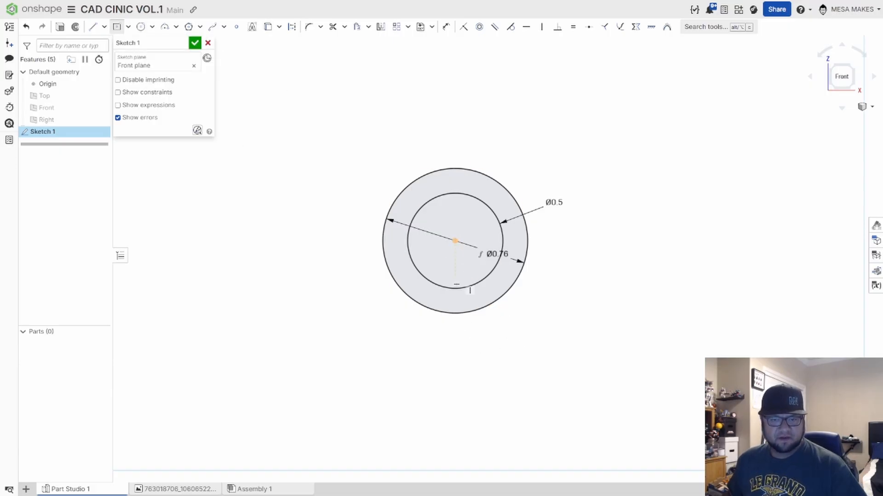
pyautogui.click(455, 305)
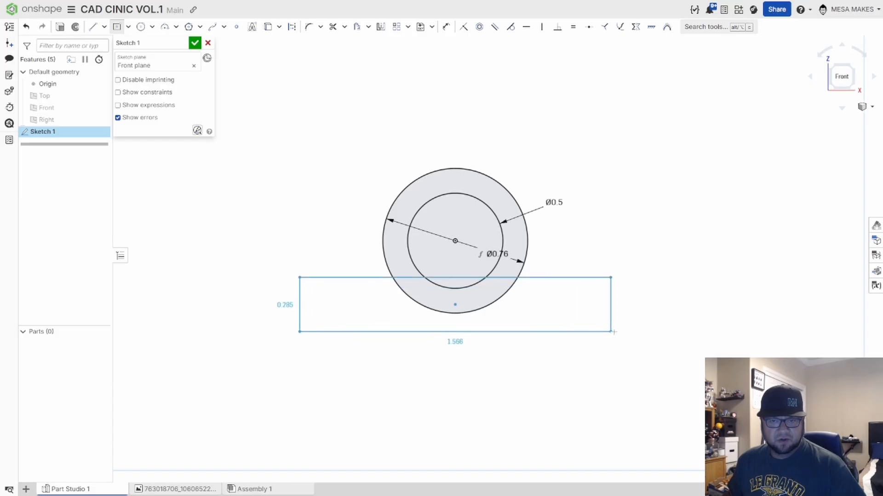
pyautogui.click(632, 322)
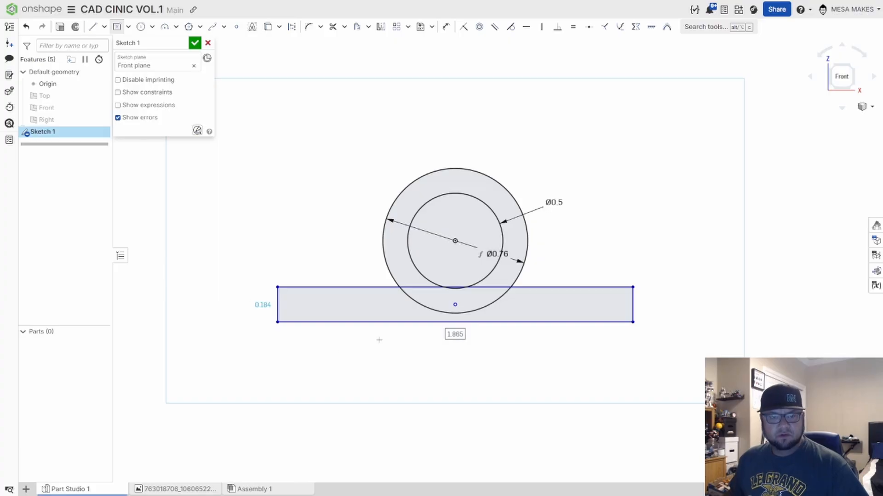
# Set the rectangle's width to 1.5 and its height to 0.19
pyautogui.press('Tab')
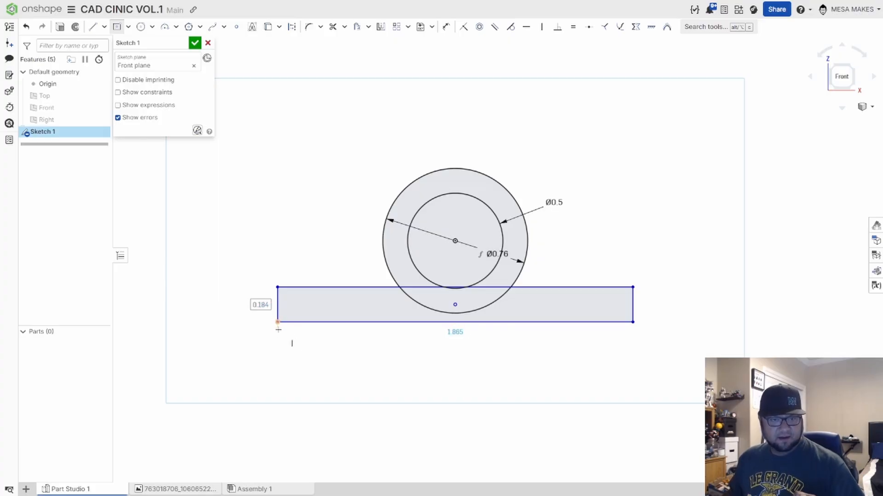
pyautogui.press('Tab')
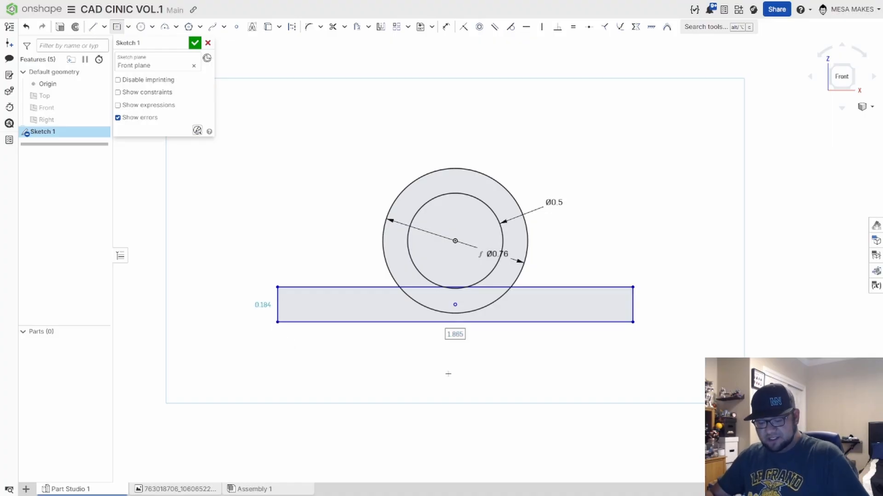
pyautogui.write('1')
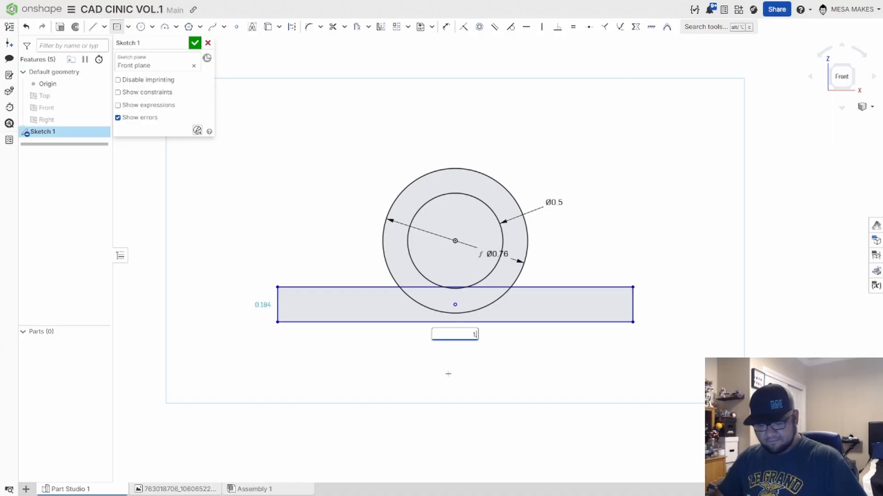
pyautogui.write('.5')
pyautogui.press('Return')
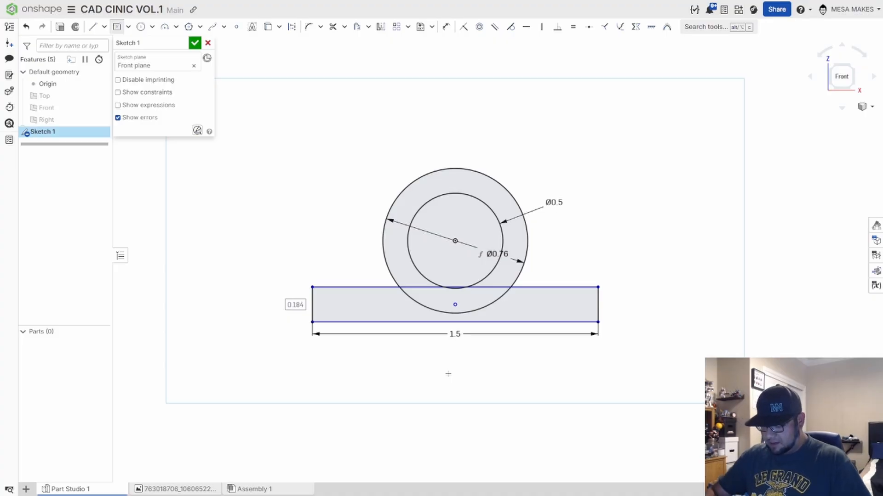
pyautogui.write('.19')
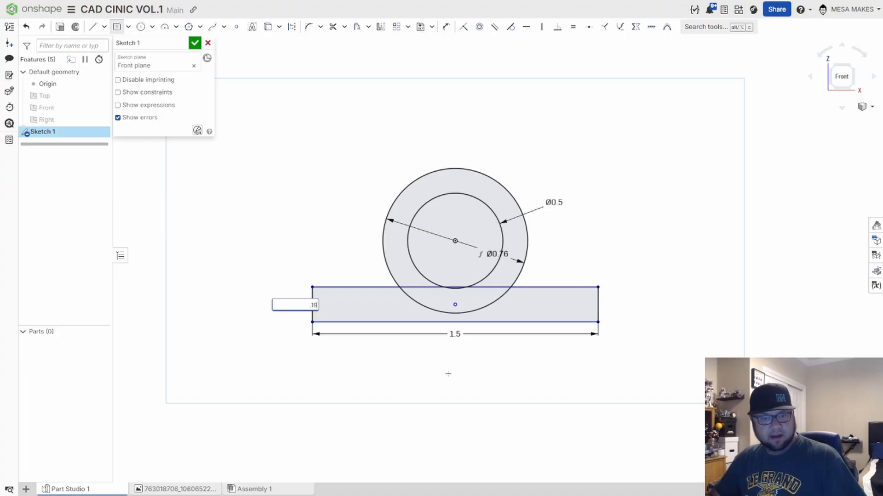
pyautogui.press('Return')
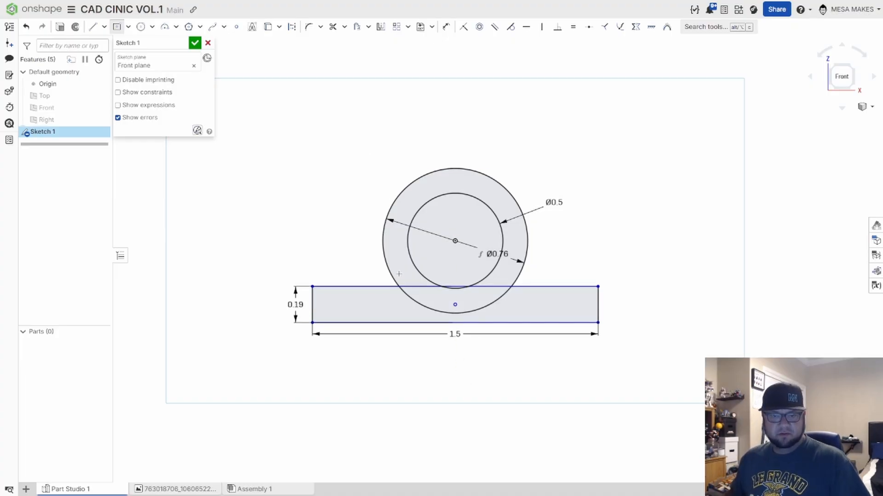
# Consult the bearing block drawing and dimension the rectangle's bottom edge to the circles' centre at 0.44
pyautogui.scroll(3, 443, 322)
pyautogui.scroll(-1, 450, 317)
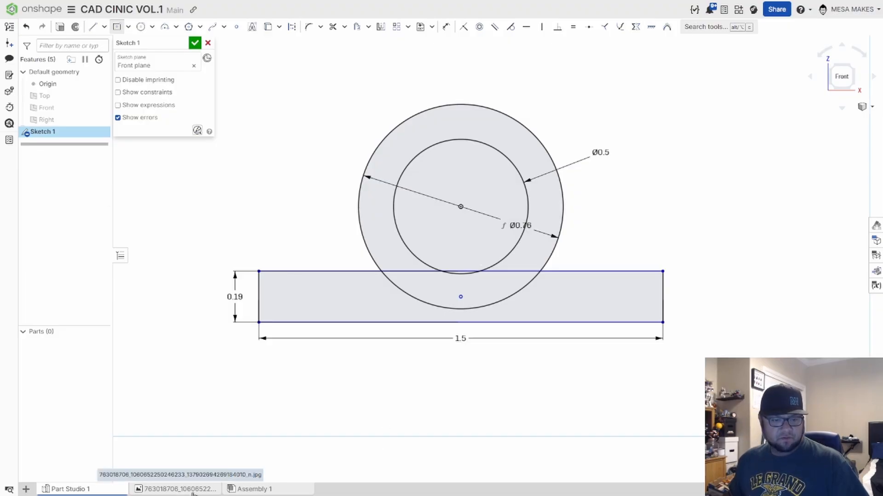
pyautogui.click(177, 489)
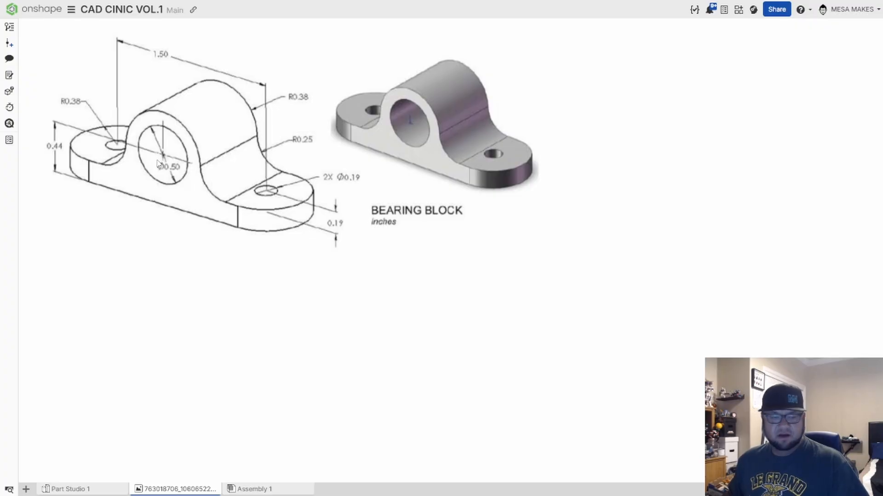
pyautogui.click(64, 489)
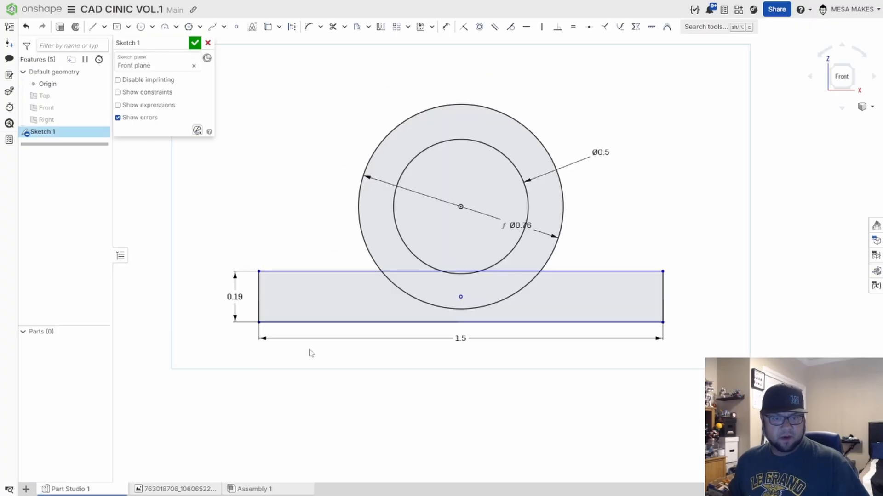
pyautogui.press('u')
pyautogui.click(354, 323)
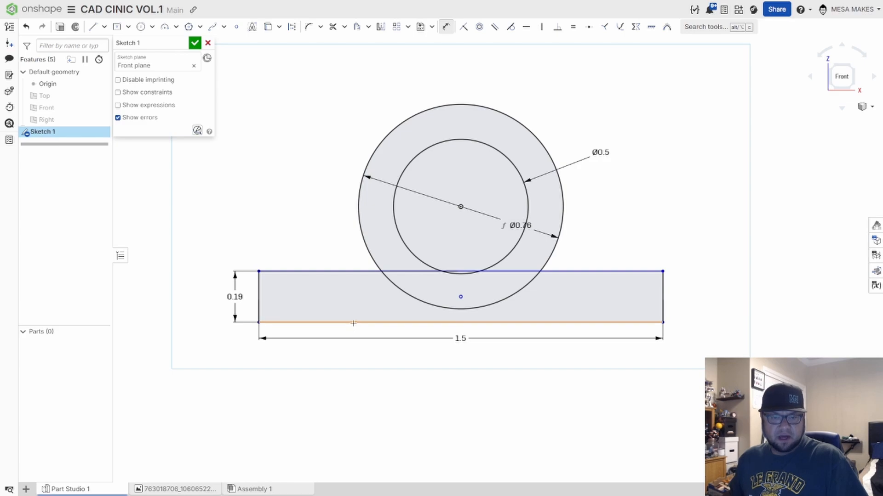
pyautogui.click(460, 205)
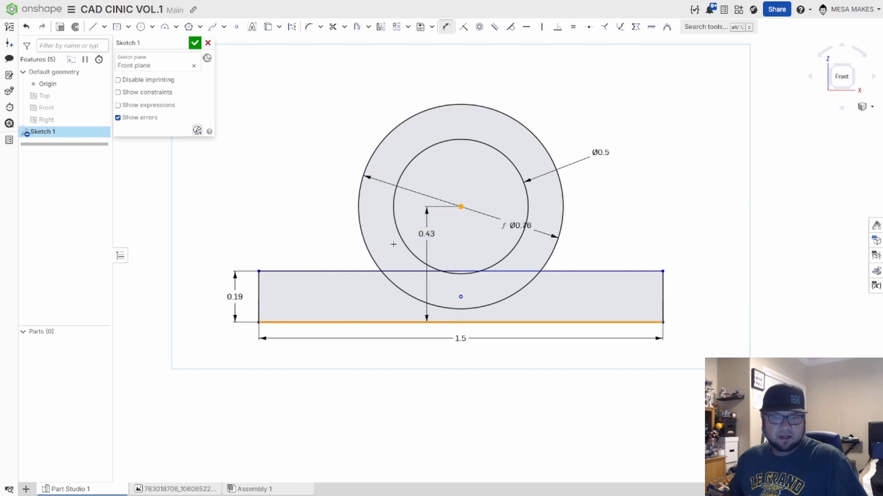
pyautogui.click(198, 271)
pyautogui.write('.4')
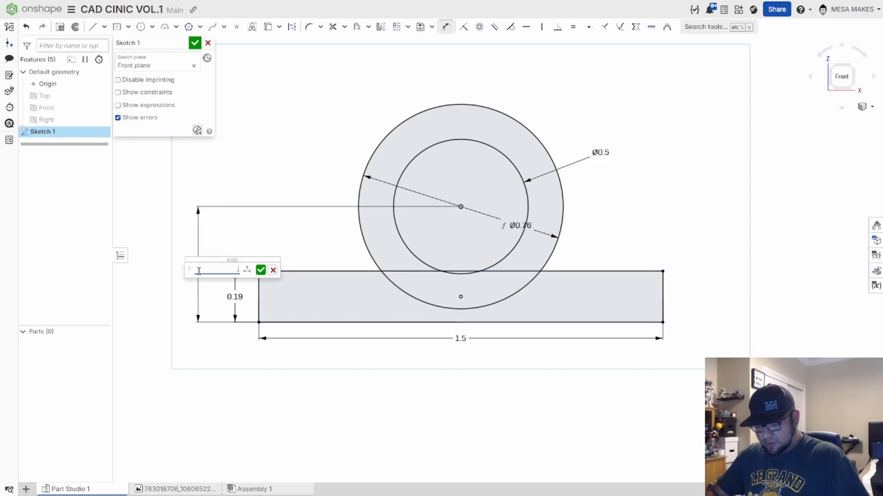
pyautogui.write('4')
pyautogui.press('Return')
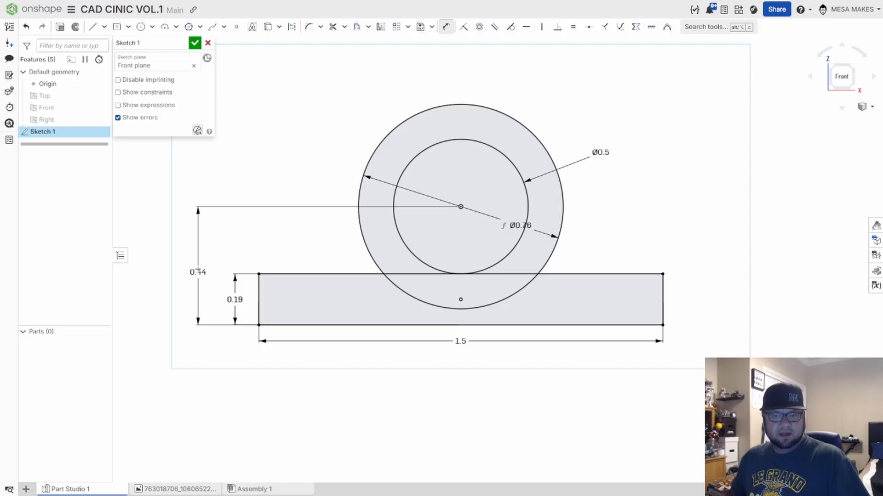
# Draw a vertical line from the outer circle's rightmost point down to the rectangle's top edge
pyautogui.scroll(-1, 417, 293)
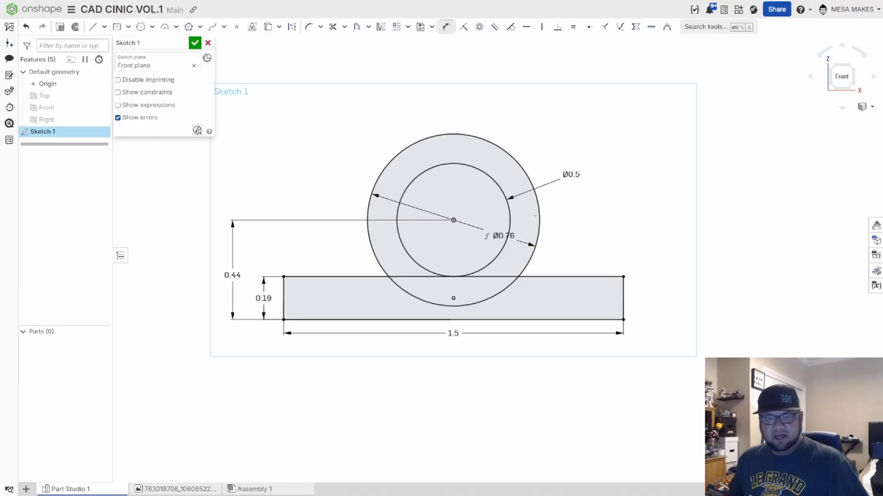
pyautogui.press('l')
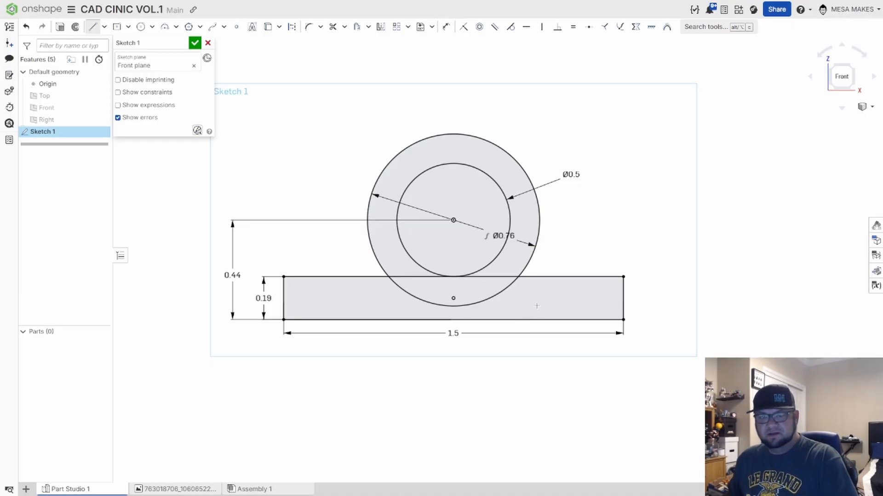
pyautogui.click(539, 222)
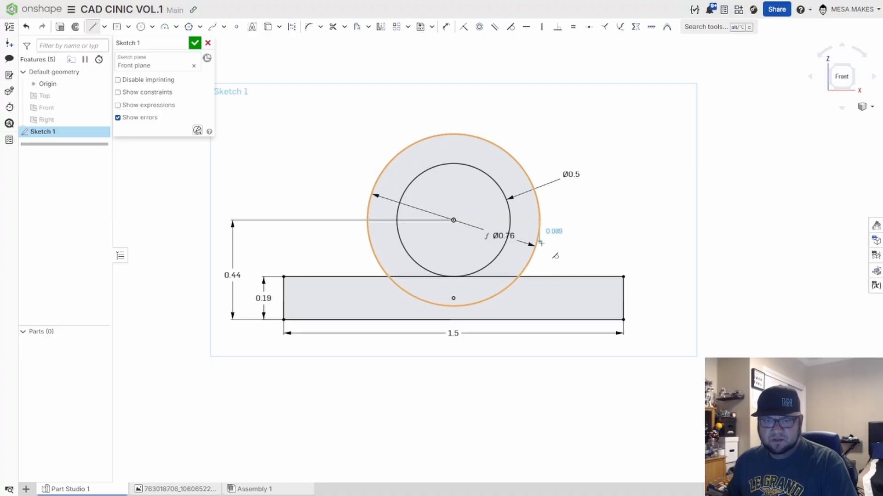
pyautogui.click(539, 277)
pyautogui.press('Escape')
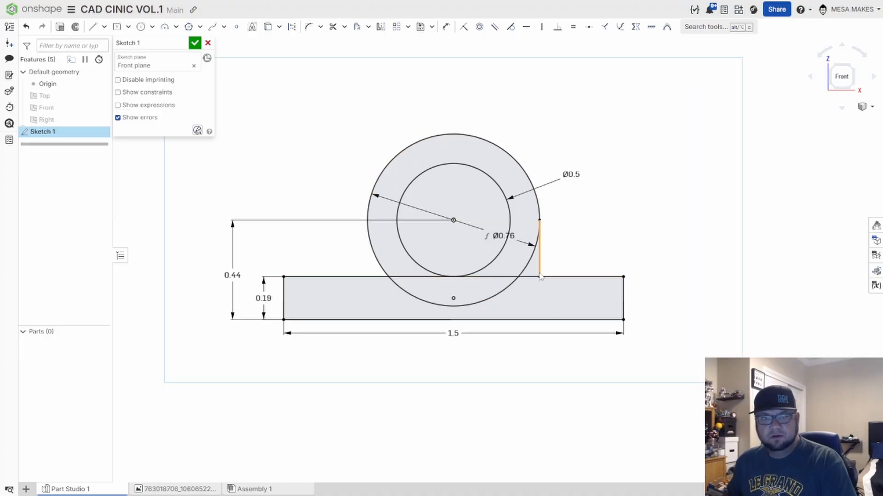
# Draw a vertical line from the outer circle's leftmost point down to the rectangle's top edge
pyautogui.press('l')
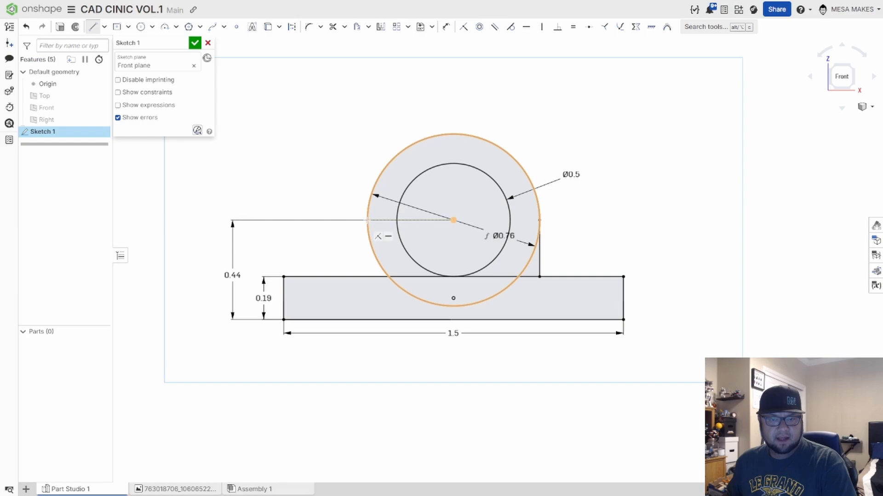
pyautogui.click(367, 220)
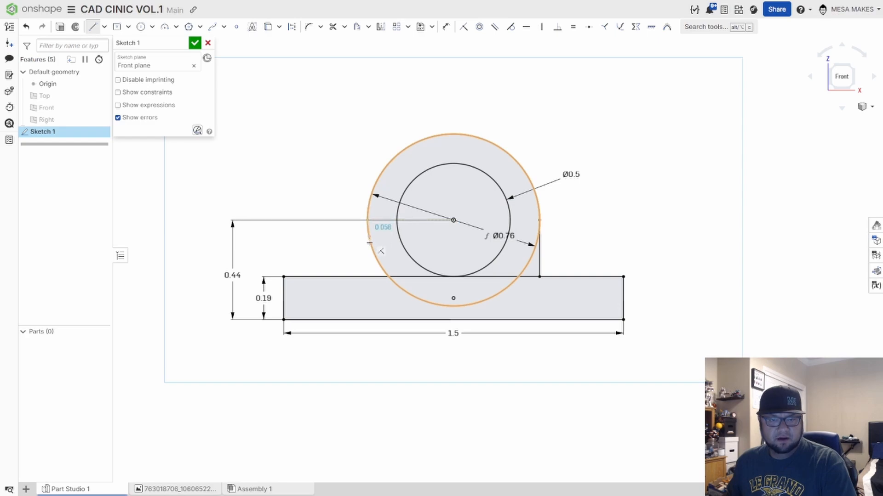
pyautogui.click(367, 277)
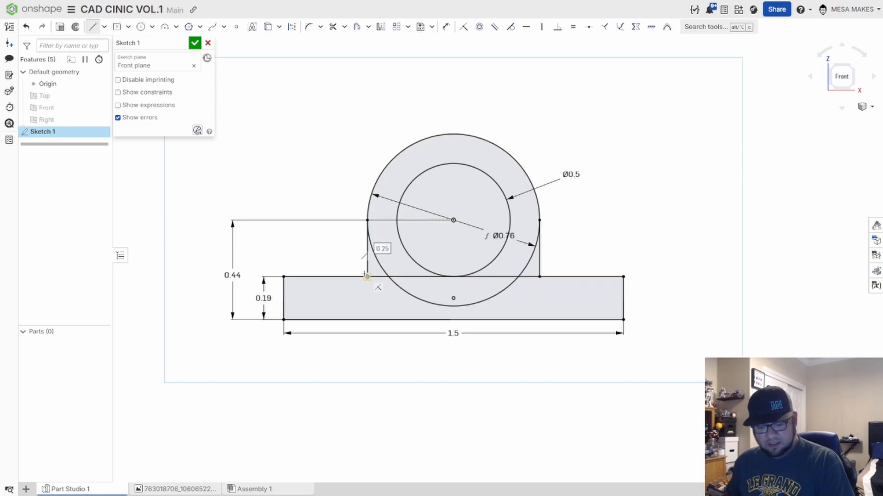
pyautogui.press('Escape')
# Trim away the outer circle's lower half and the rectangle's top edge between the two vertical lines
pyautogui.press('m')
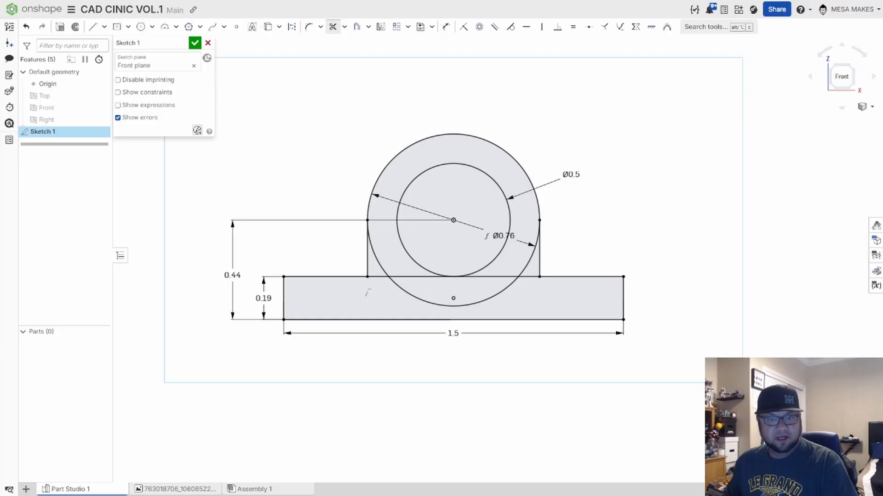
pyautogui.moveTo(376, 261); pyautogui.dragTo(380, 254)
pyautogui.moveTo(402, 293)
pyautogui.mouseDown()
pyautogui.moveTo(404, 273)
pyautogui.moveTo(411, 292)
pyautogui.moveTo(494, 278)
pyautogui.moveTo(523, 297)
pyautogui.mouseUp()
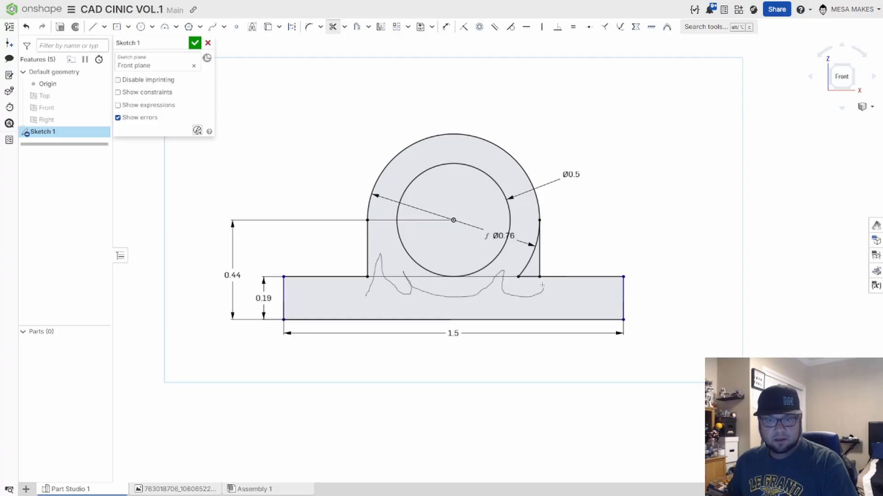
pyautogui.moveTo(523, 263); pyautogui.dragTo(531, 255)
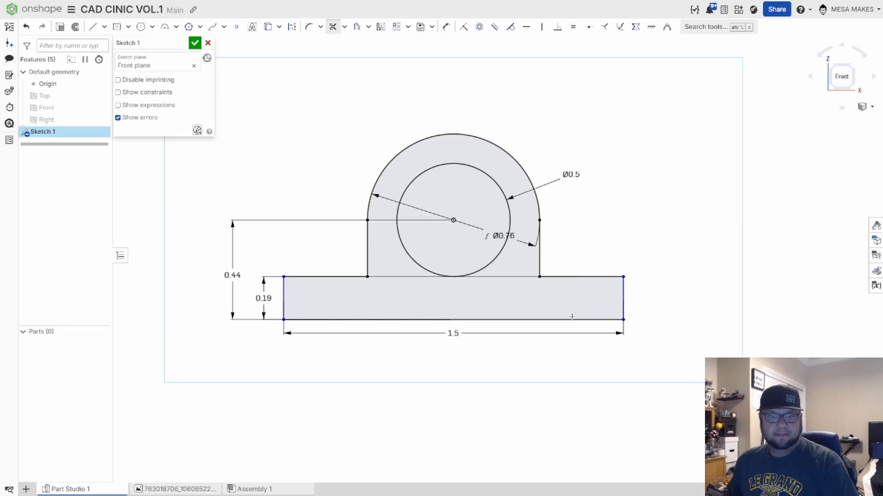
# Fillet both corners where the vertical lines meet the base's top edge with a 0.25 in radius
pyautogui.press('f')
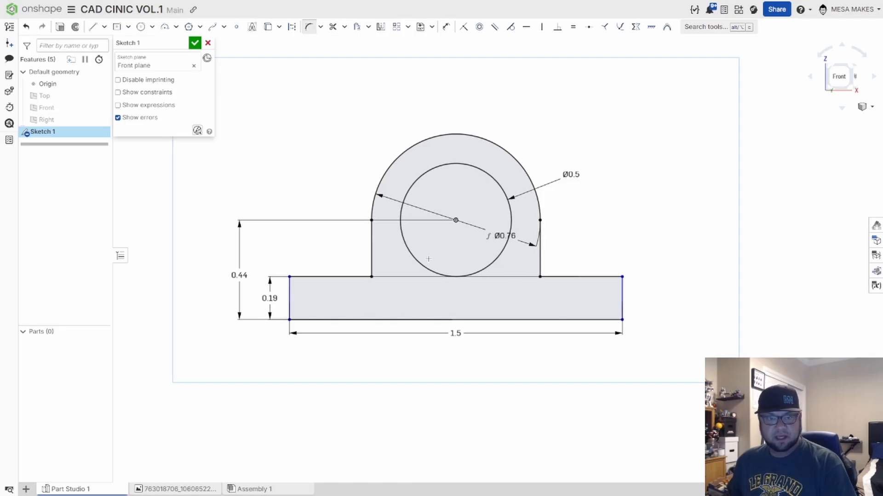
pyautogui.click(372, 277)
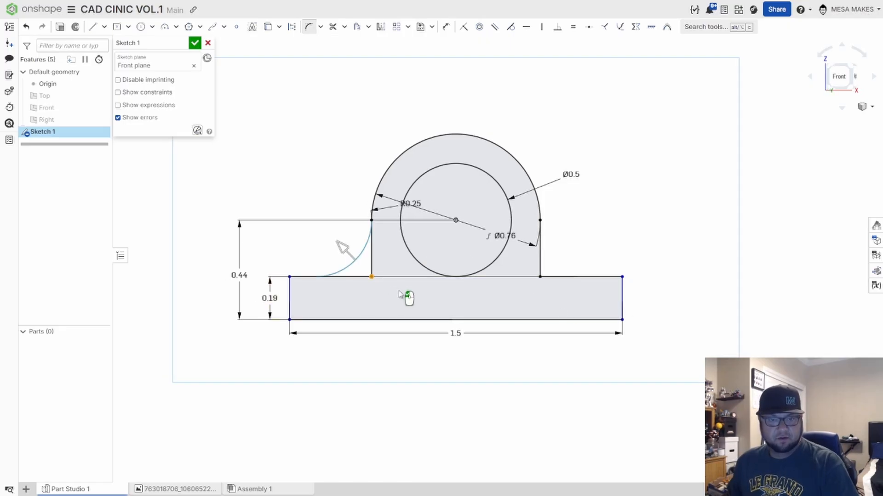
pyautogui.click(540, 277)
pyautogui.click(652, 239)
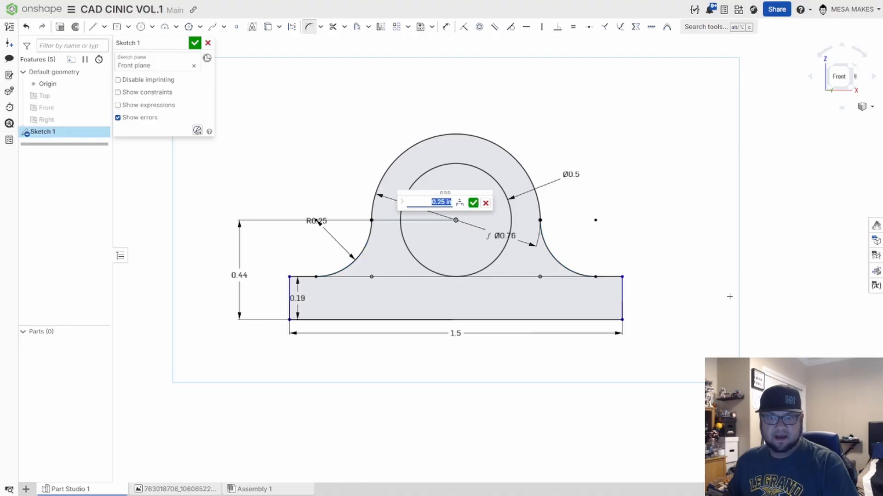
pyautogui.click(473, 202)
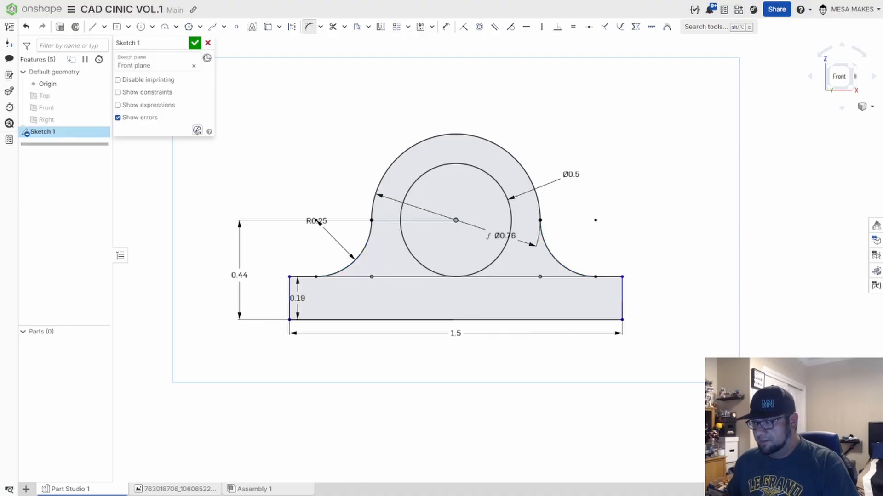
# Consult the bearing block drawing and extrude the profile around the bore symmetrically as a new solid, with a depth of .38*2 in
pyautogui.click(215, 489)
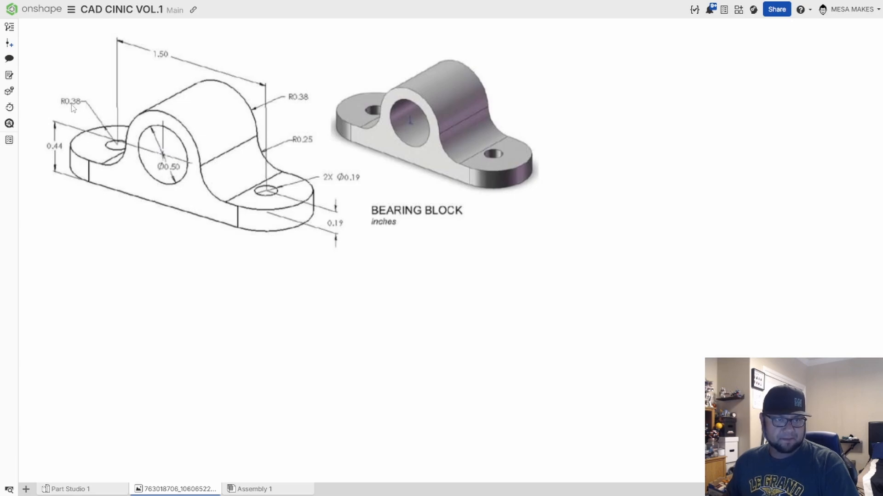
pyautogui.click(92, 489)
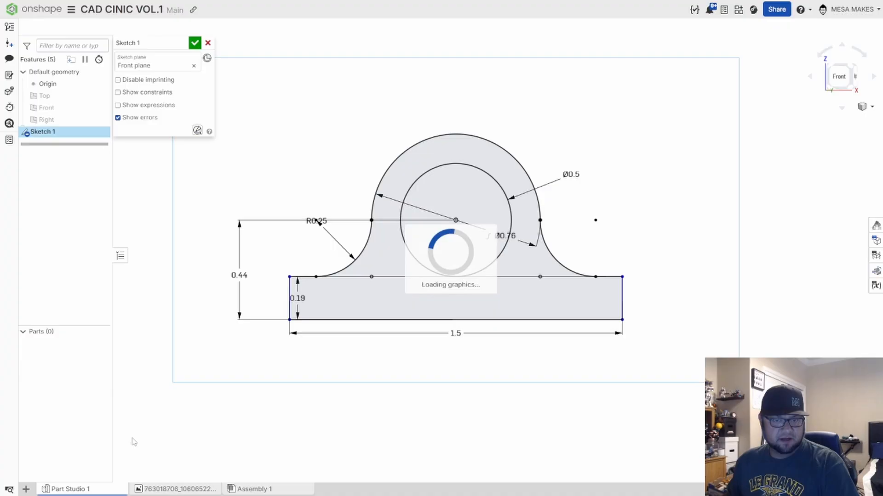
pyautogui.click(379, 306)
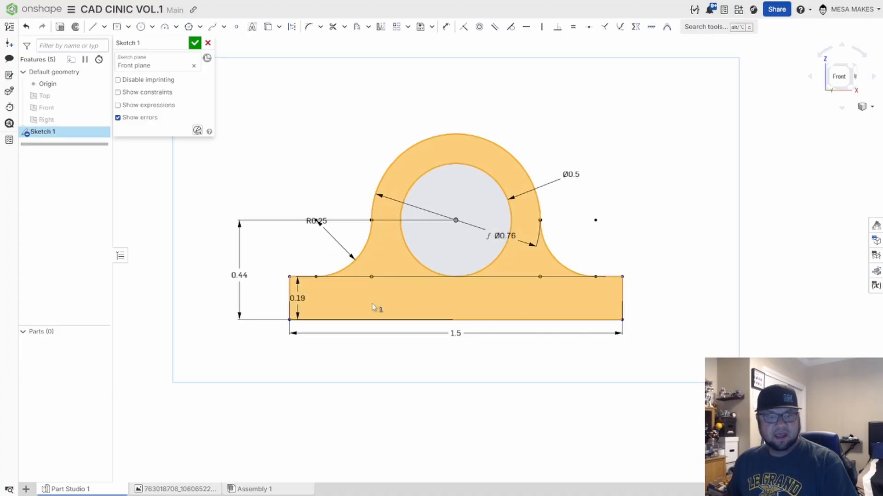
pyautogui.hotkey('shift', 'e')
pyautogui.hotkey('shift', '7')
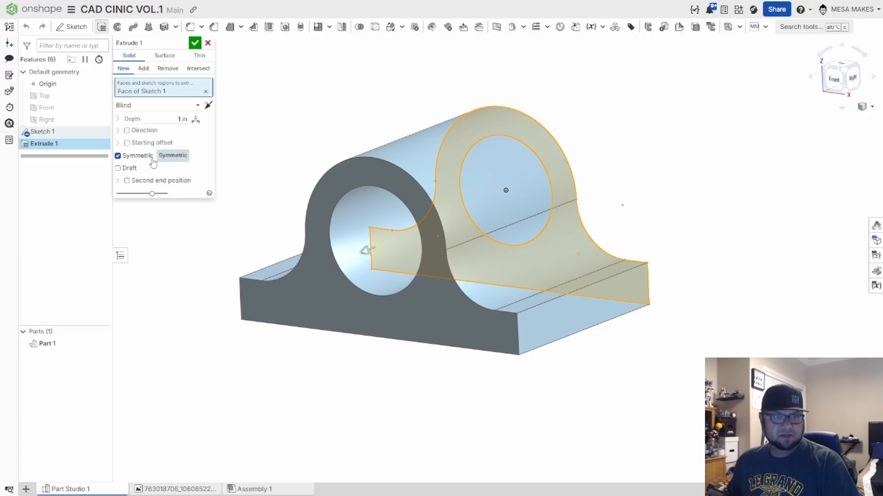
pyautogui.click(137, 156)
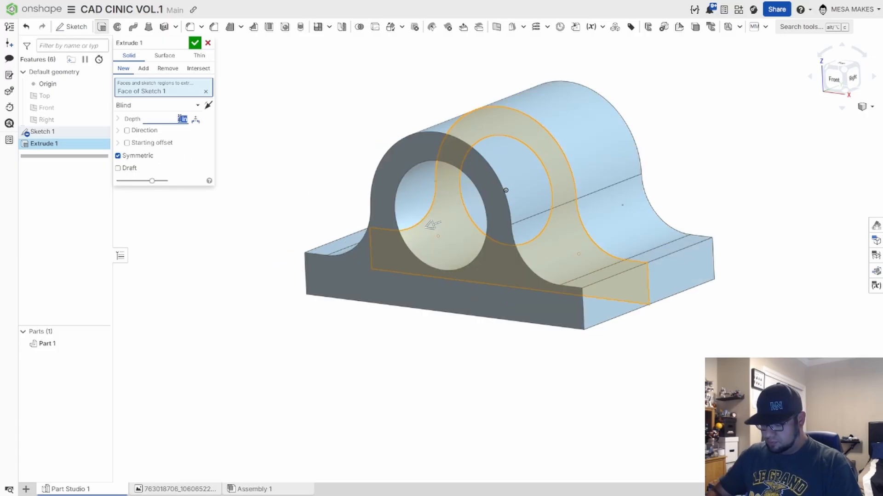
pyautogui.press('BackSpace')
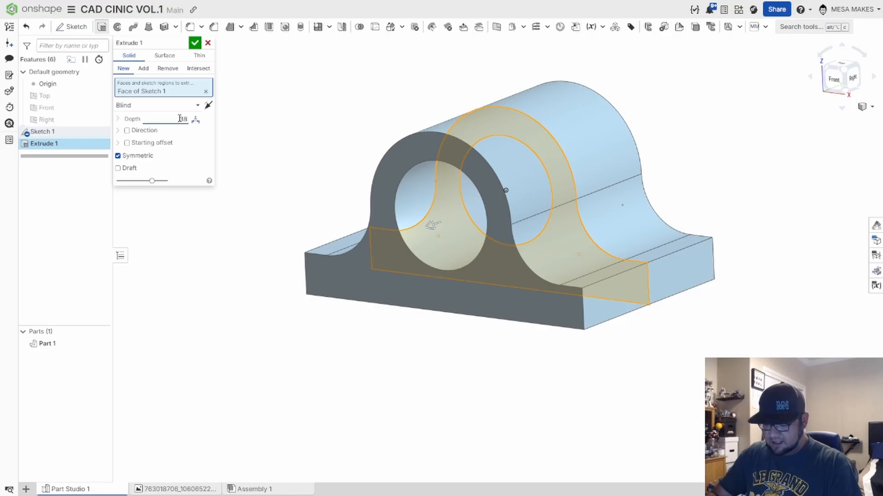
pyautogui.press('Return')
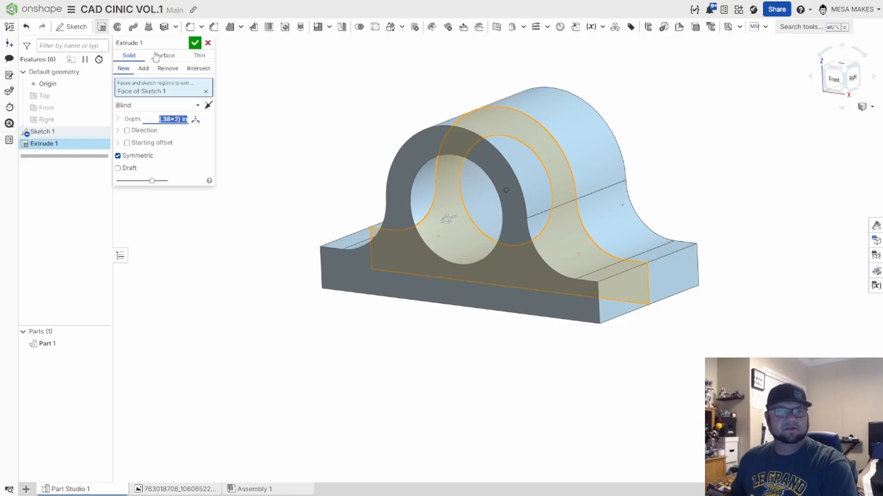
pyautogui.click(194, 42)
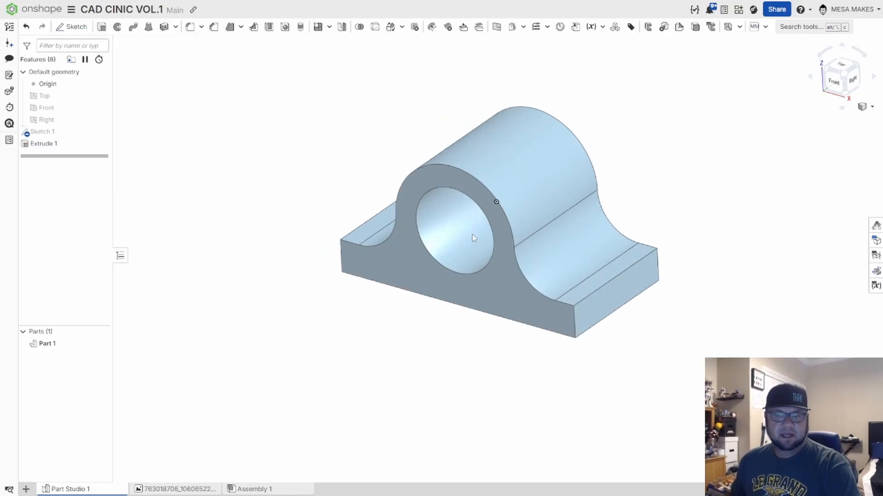
# Start a sketch on the block's bottom face, viewed normal to the sketch plane
pyautogui.moveTo(474, 238)
pyautogui.mouseDown(button='right')
pyautogui.moveTo(476, 278)
pyautogui.moveTo(489, 234)
pyautogui.moveTo(486, 241)
pyautogui.mouseUp(button='right')
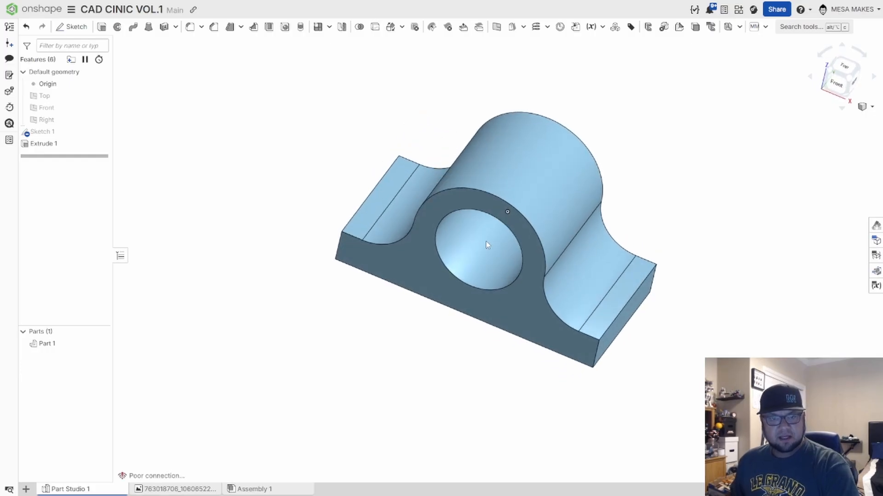
pyautogui.moveTo(389, 195); pyautogui.dragTo(453, 227, button='right')
pyautogui.click(452, 226)
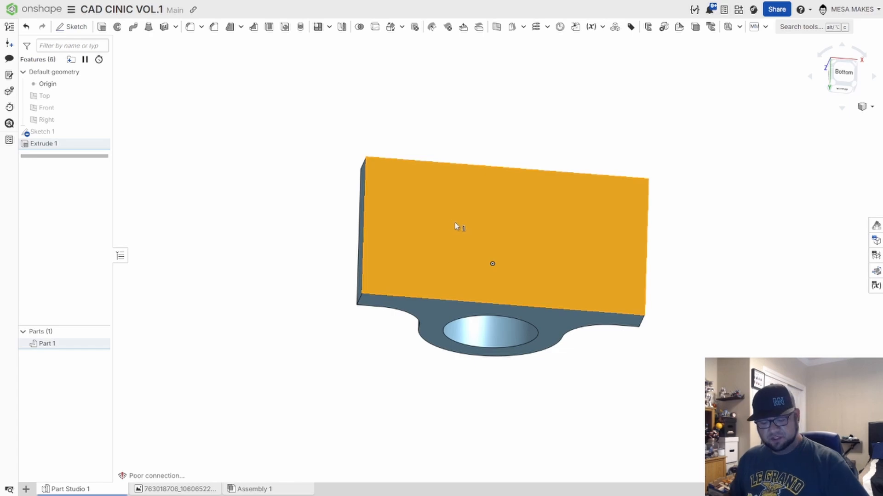
pyautogui.hotkey('shift', 's')
pyautogui.press('n')
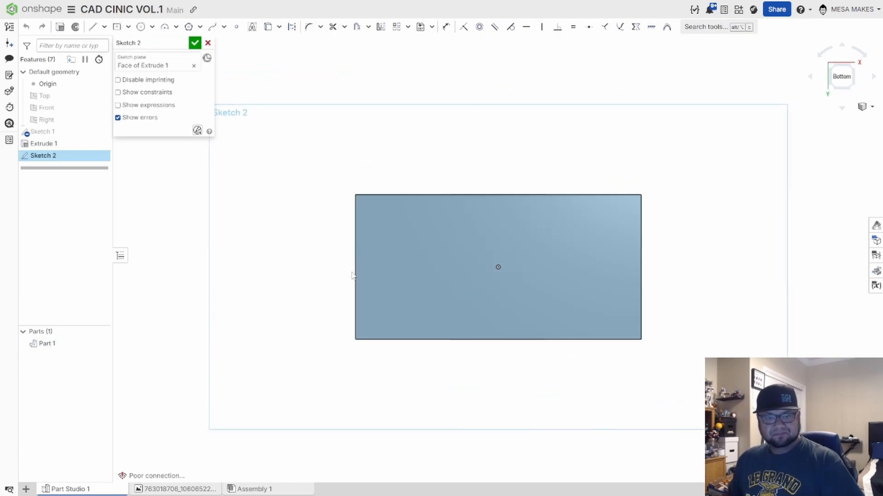
# Draw a 0.76 diameter circle centred on the midpoint of each short edge and passing through that edge's corners
pyautogui.press('c')
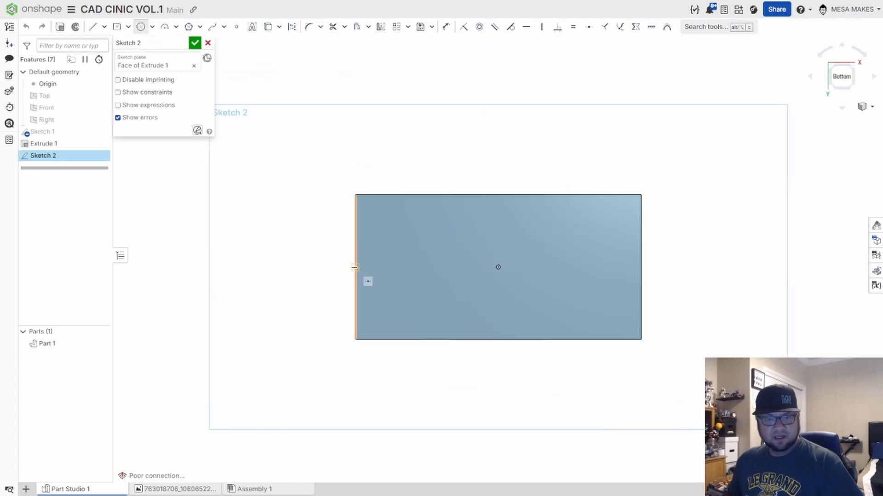
pyautogui.click(354, 267)
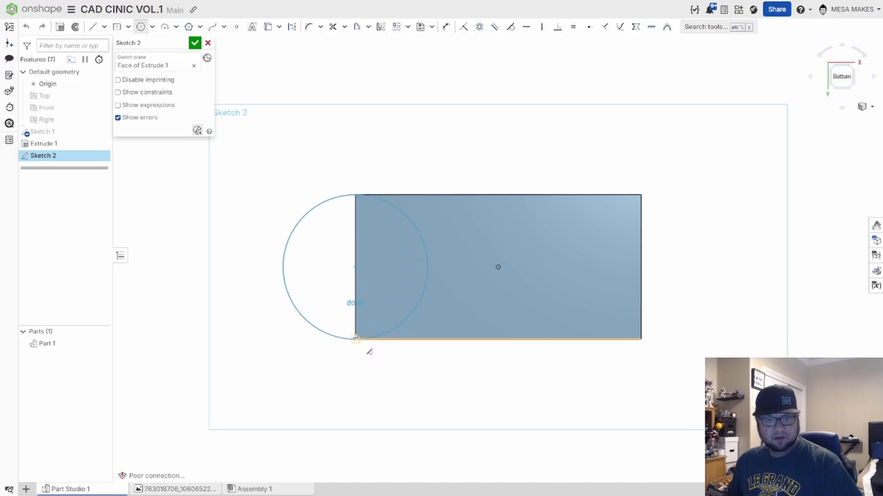
pyautogui.click(355, 339)
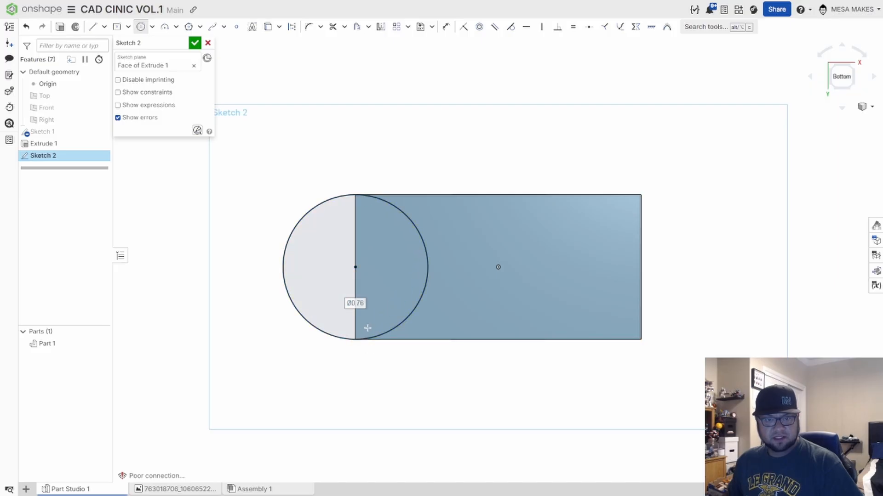
pyautogui.click(641, 267)
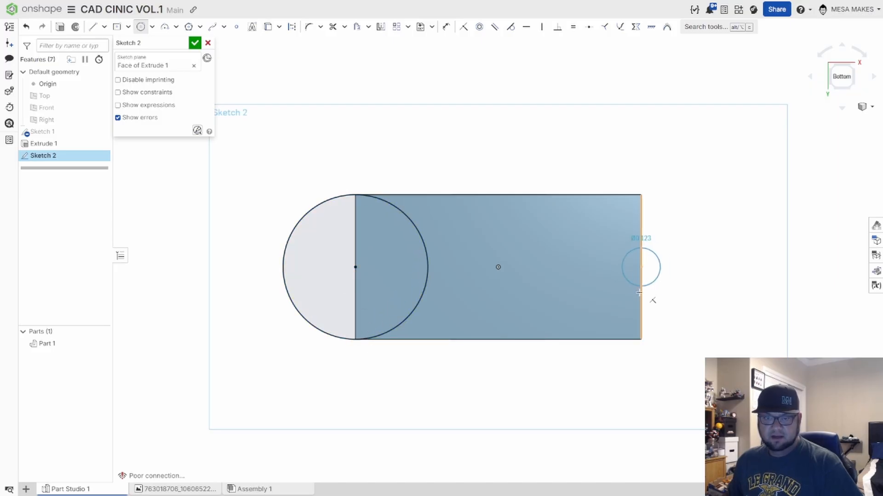
pyautogui.click(641, 339)
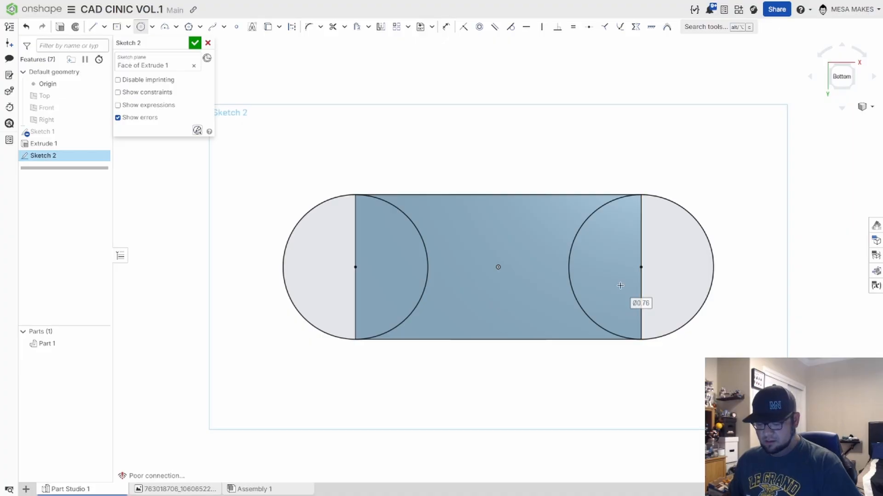
pyautogui.press('m')
pyautogui.click(571, 244)
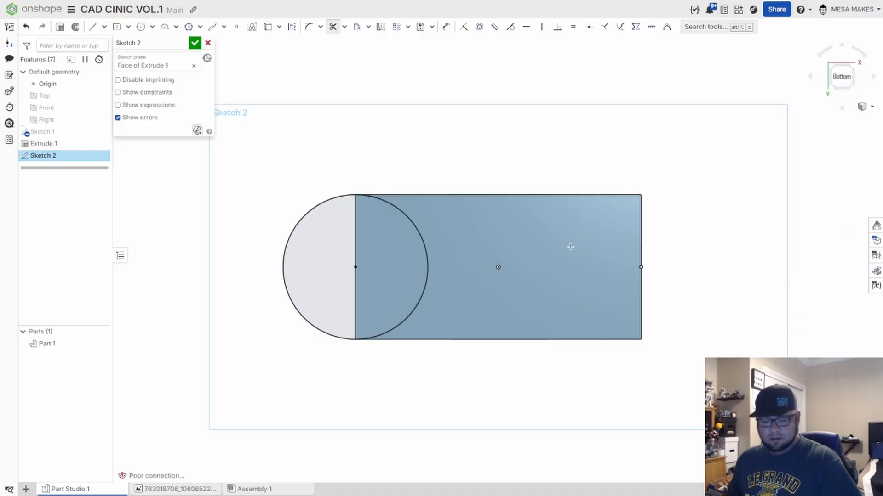
pyautogui.hotkey('ctrl', 'z')
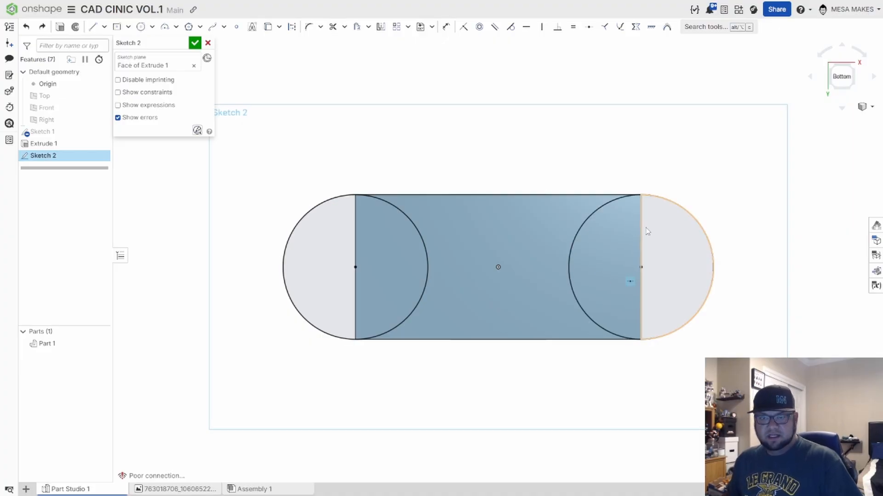
# Project the bottom face's two short edges into the sketch and trim away the inner half of each circle
pyautogui.press('u')
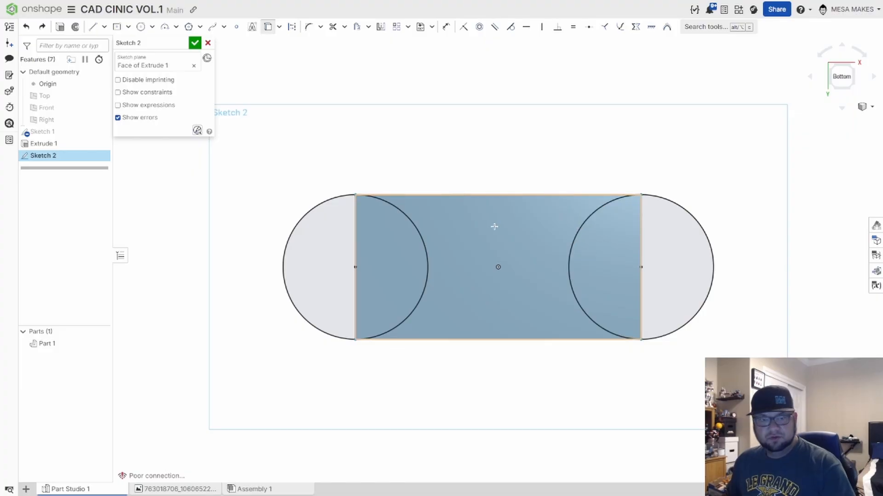
pyautogui.click(355, 228)
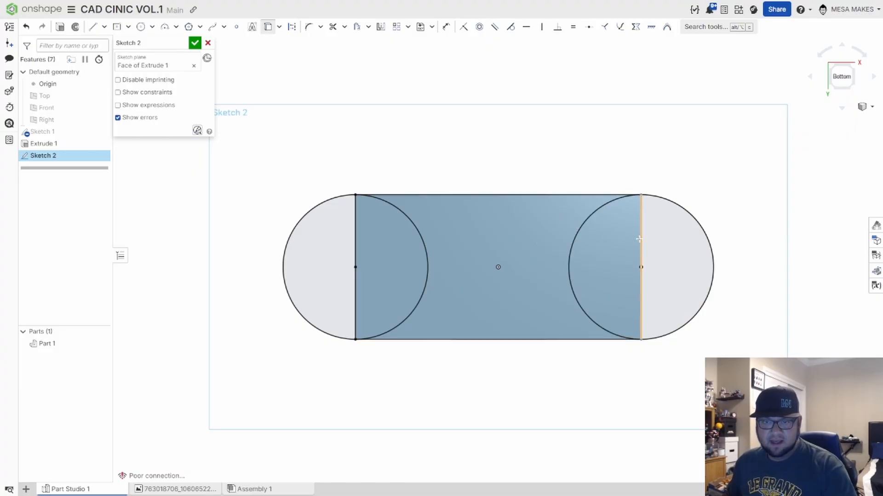
pyautogui.press('t')
pyautogui.moveTo(610, 225)
pyautogui.mouseDown()
pyautogui.moveTo(500, 251)
pyautogui.moveTo(432, 240)
pyautogui.moveTo(413, 256)
pyautogui.mouseUp()
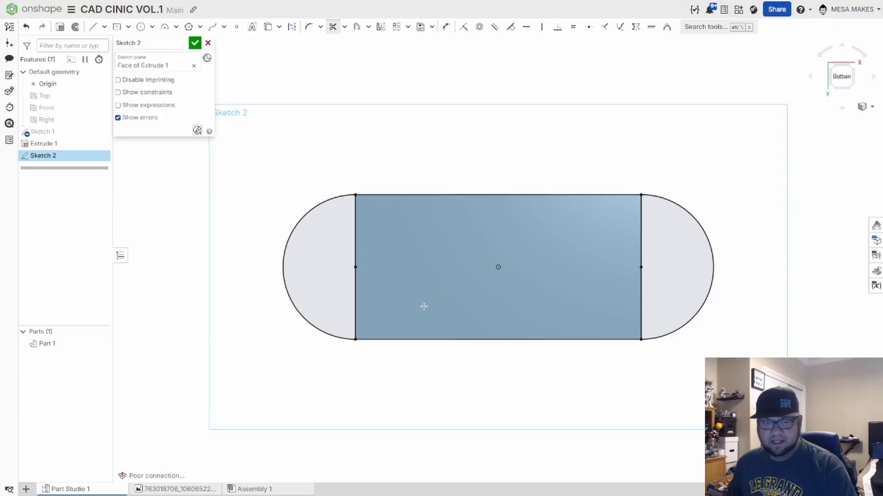
# Consult the bearing block drawing and draw a circle about 0.2 in diameter at the left arc's centre
pyautogui.click(166, 490)
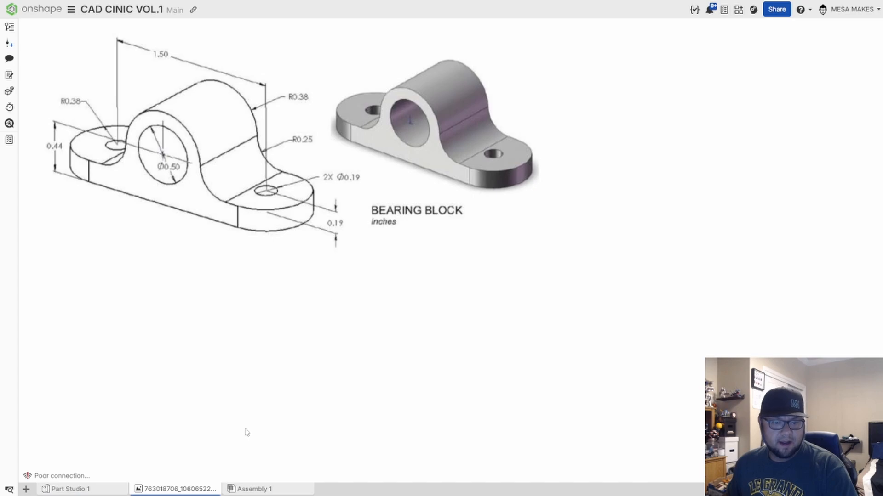
pyautogui.click(114, 491)
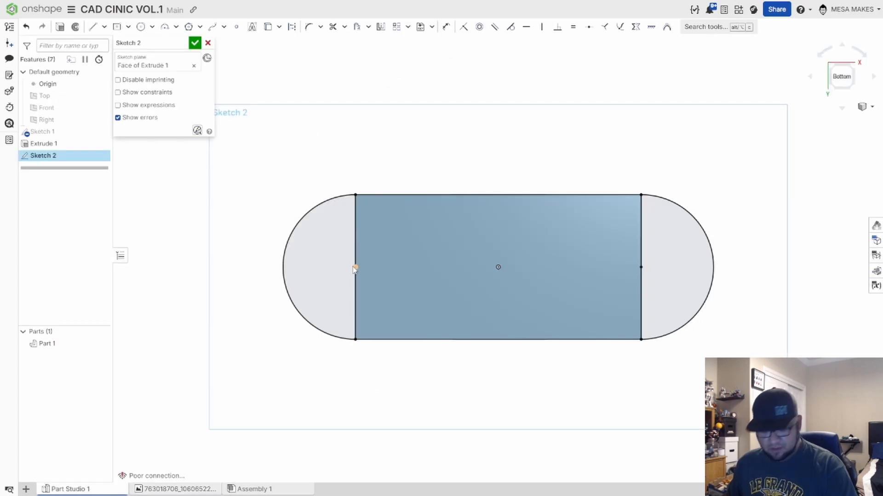
pyautogui.press('c')
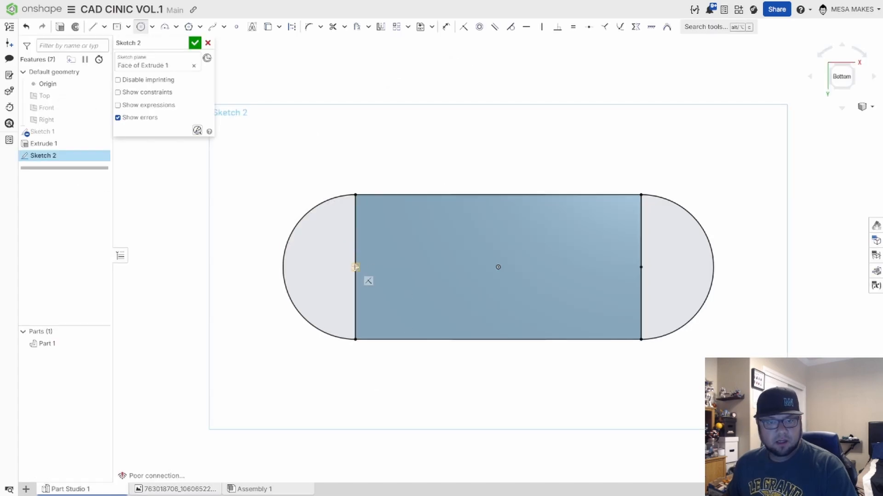
pyautogui.click(355, 267)
pyautogui.click(371, 278)
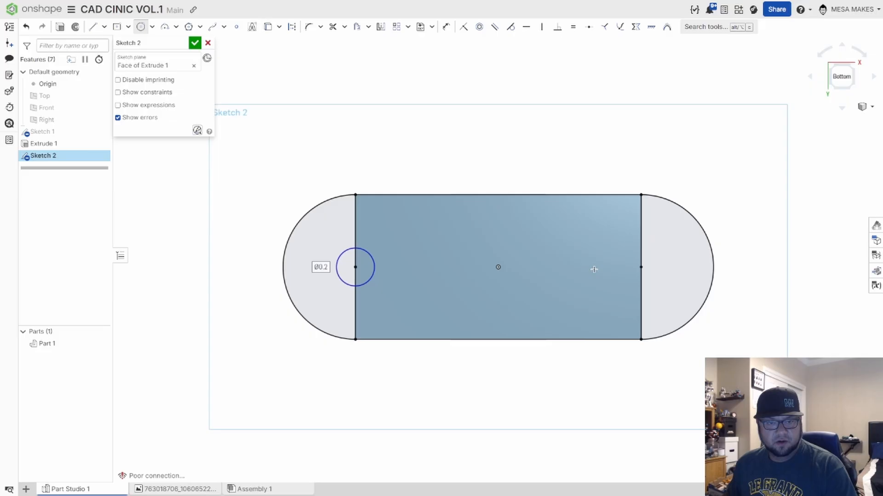
# Draw a 0.19 diameter circle at the right arc's centre and make the left circle equal to it
pyautogui.click(641, 267)
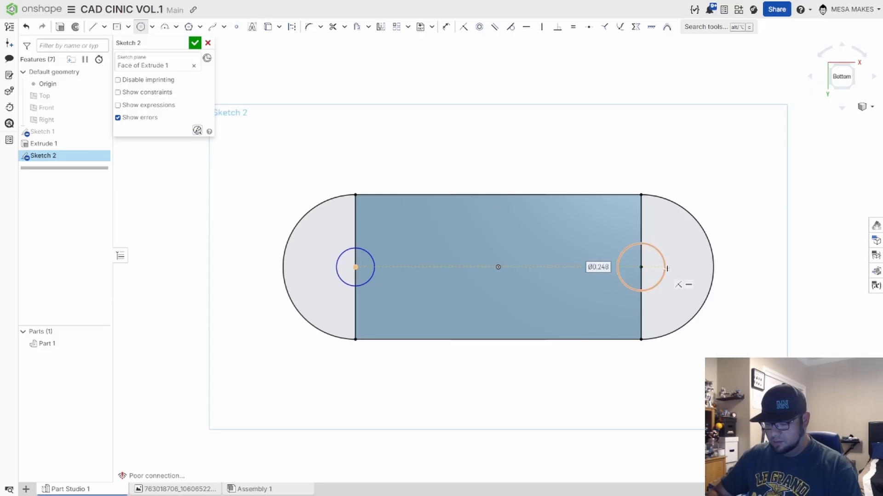
pyautogui.write('.19')
pyautogui.press('Return')
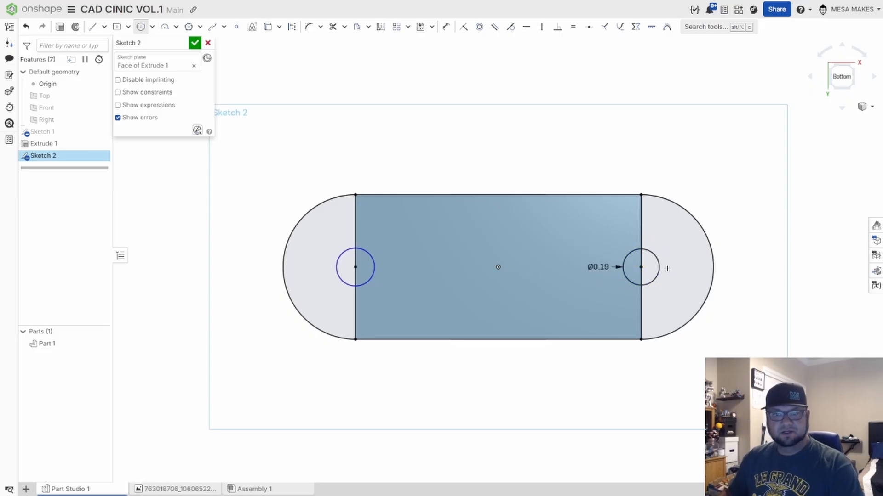
pyautogui.press('Escape')
pyautogui.click(623, 263)
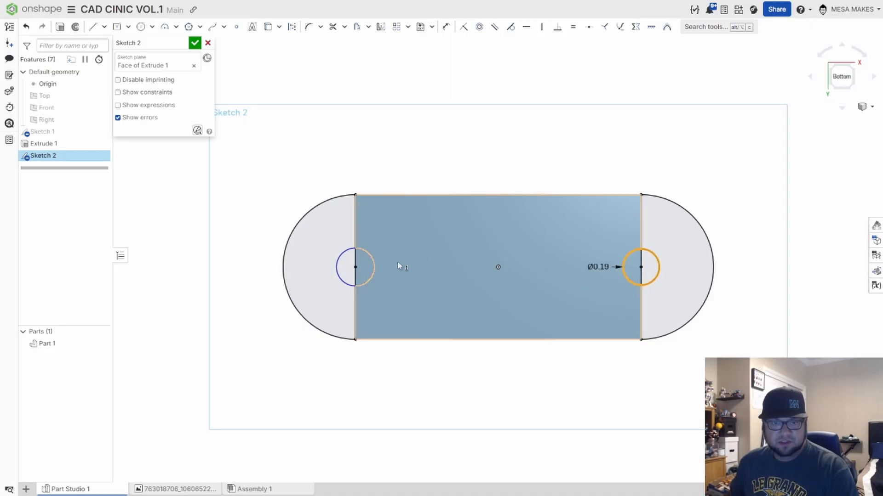
pyautogui.click(374, 265)
pyautogui.press('e')
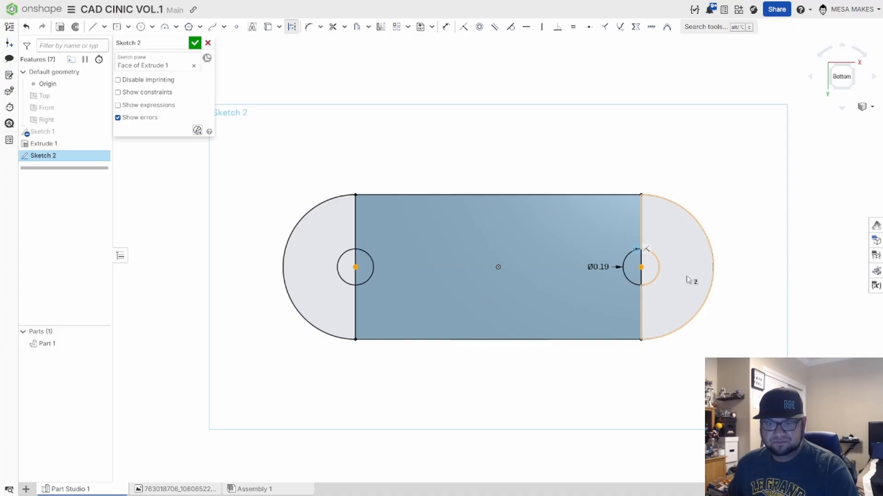
# Measure the distance from the right hole circle's centre to the right end arc
pyautogui.click(714, 270)
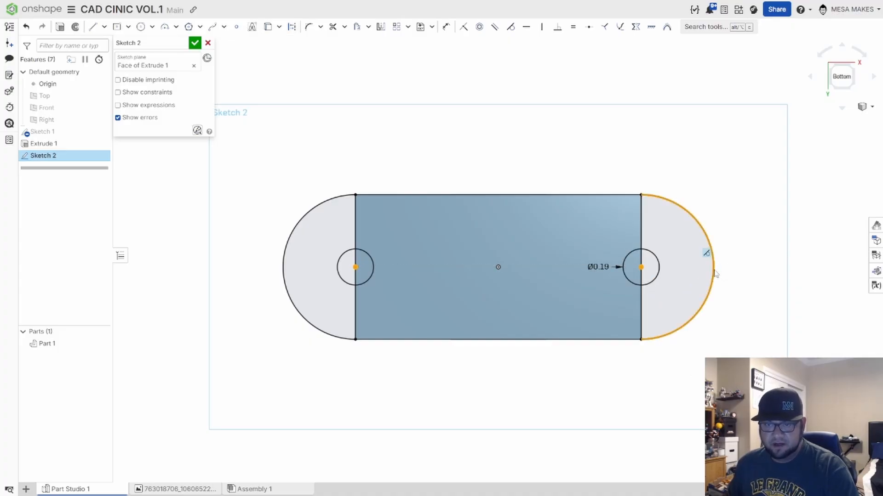
pyautogui.press('space')
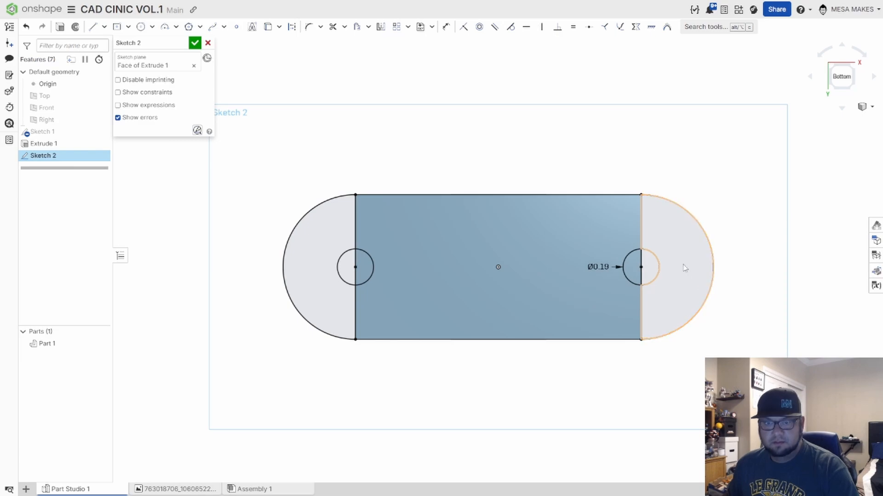
pyautogui.click(641, 268)
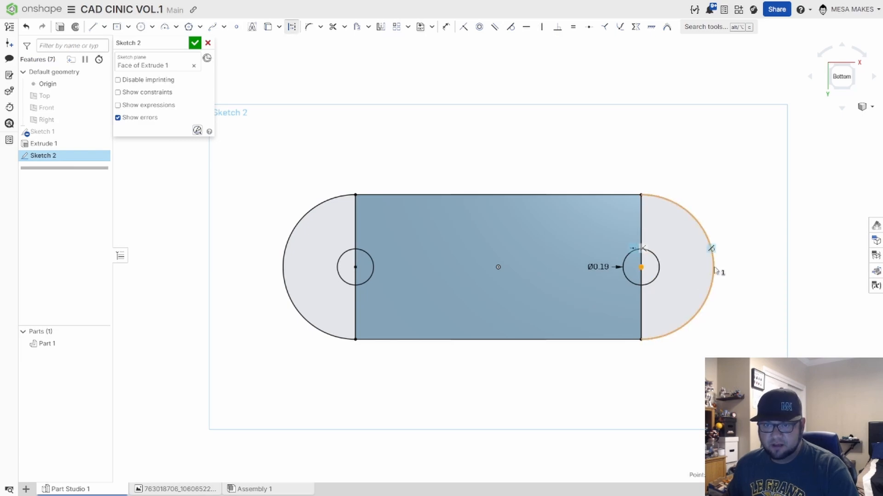
pyautogui.click(714, 271)
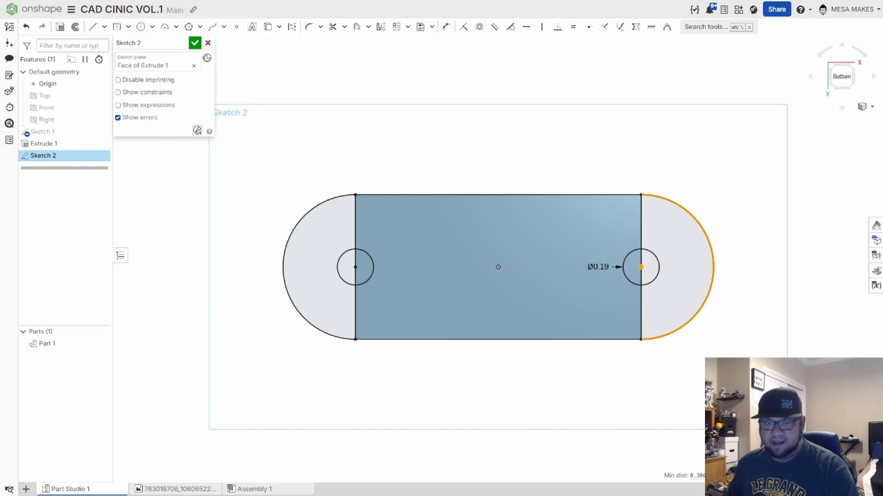
pyautogui.press('space')
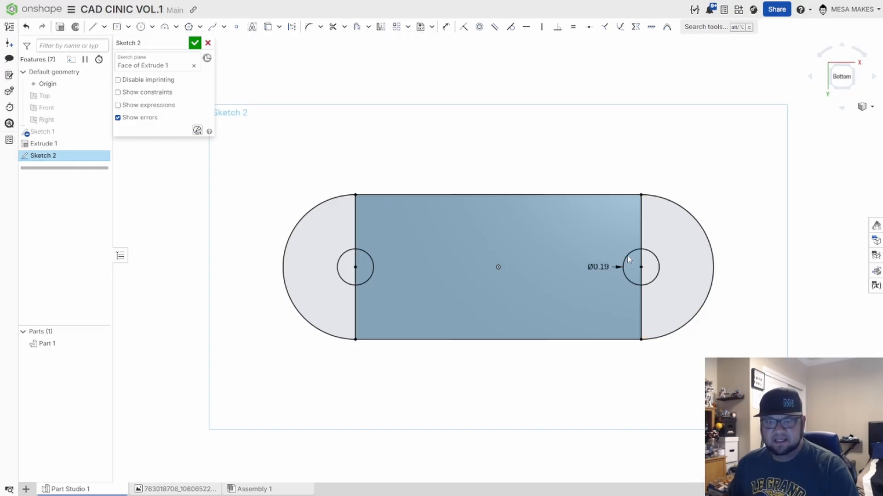
# Extrude the two rounded end regions, excluding the holes, up to the left flange's flat upper face and add them to Part 1
pyautogui.click(311, 236)
pyautogui.click(676, 242)
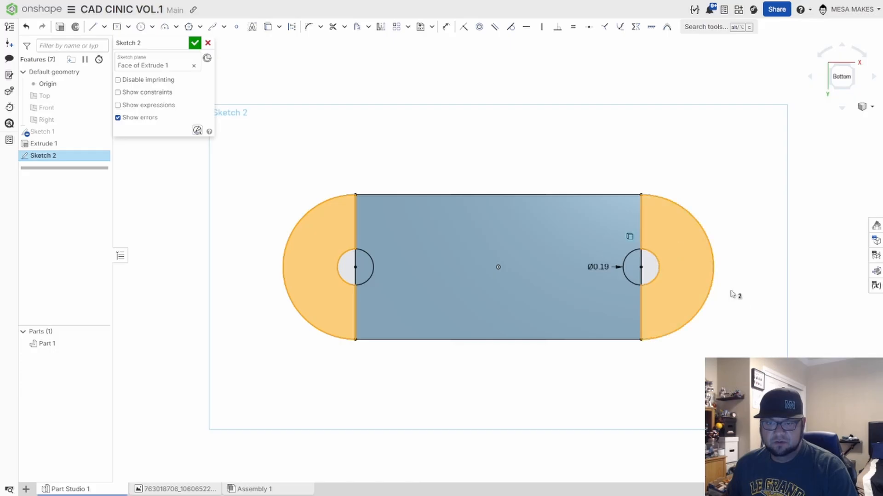
pyautogui.hotkey('shift', 'e')
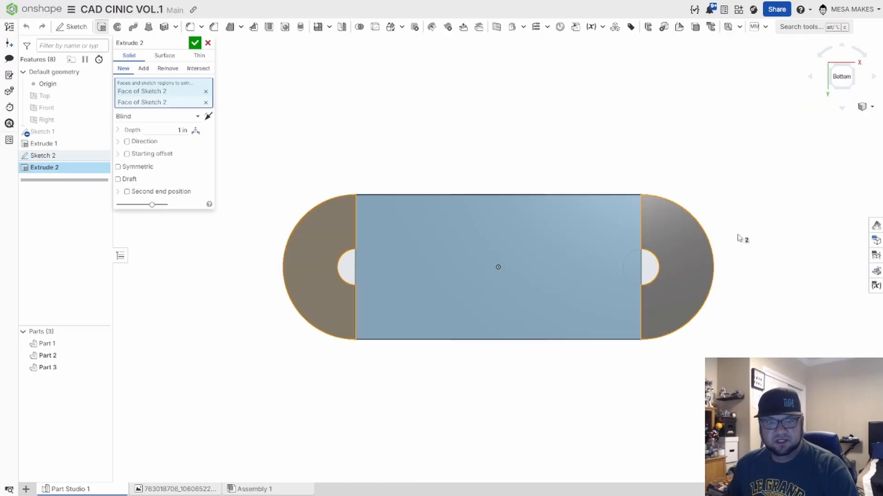
pyautogui.moveTo(738, 237); pyautogui.dragTo(736, 330, button='right')
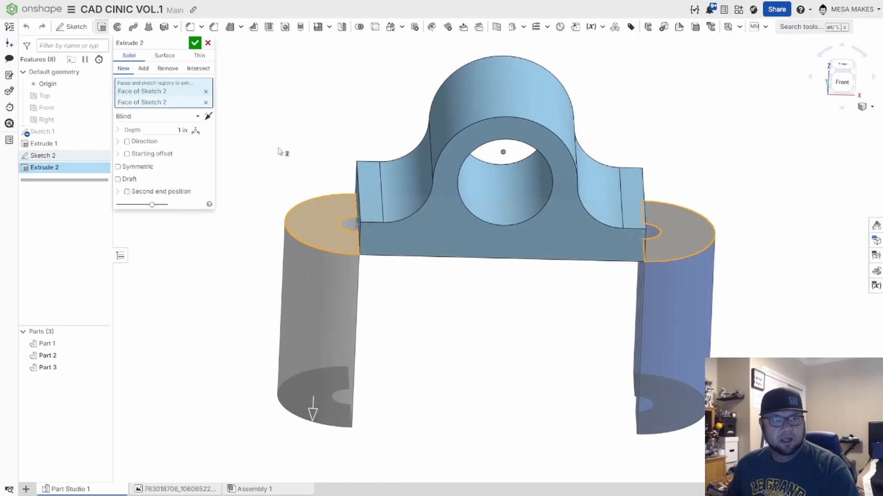
pyautogui.click(198, 116)
pyautogui.click(157, 155)
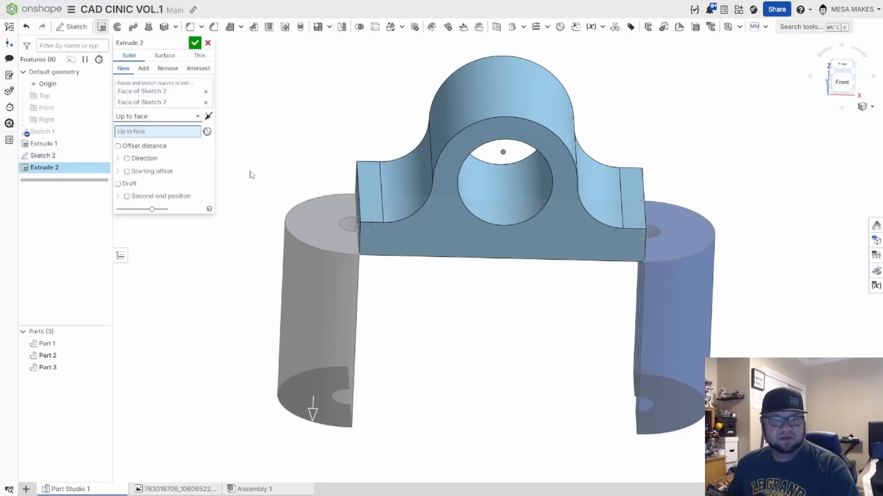
pyautogui.scroll(5, 375, 190)
pyautogui.click(348, 198)
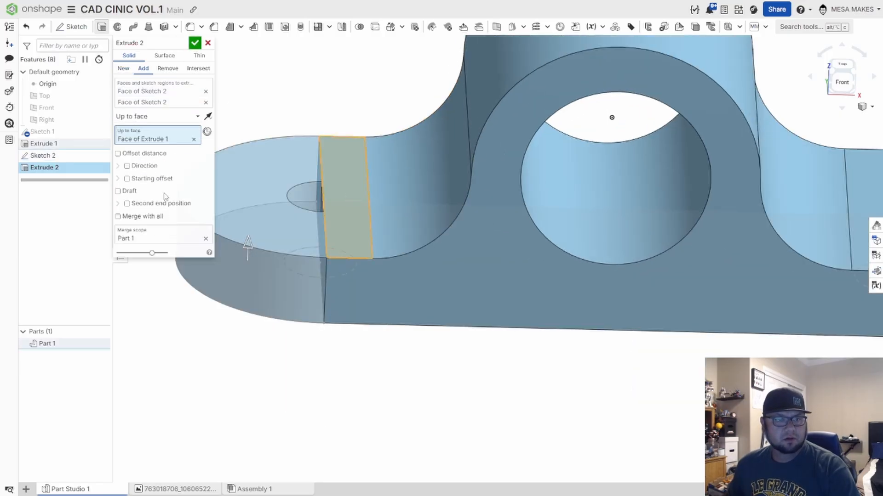
pyautogui.click(194, 44)
# Show Sketch 2 and cut its two inner half-circle regions with a Remove extrude up to the left flange's upper face
pyautogui.moveTo(290, 157); pyautogui.dragTo(384, 288, button='right')
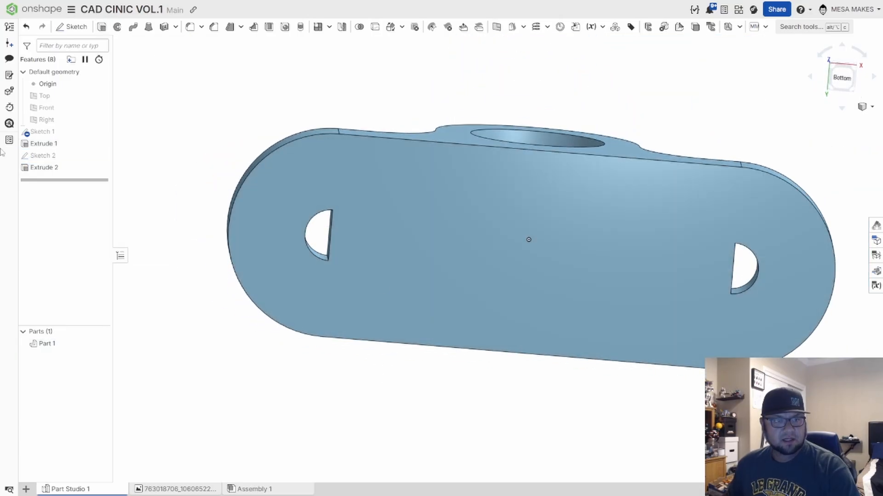
pyautogui.click(99, 155)
pyautogui.scroll(3, 351, 240)
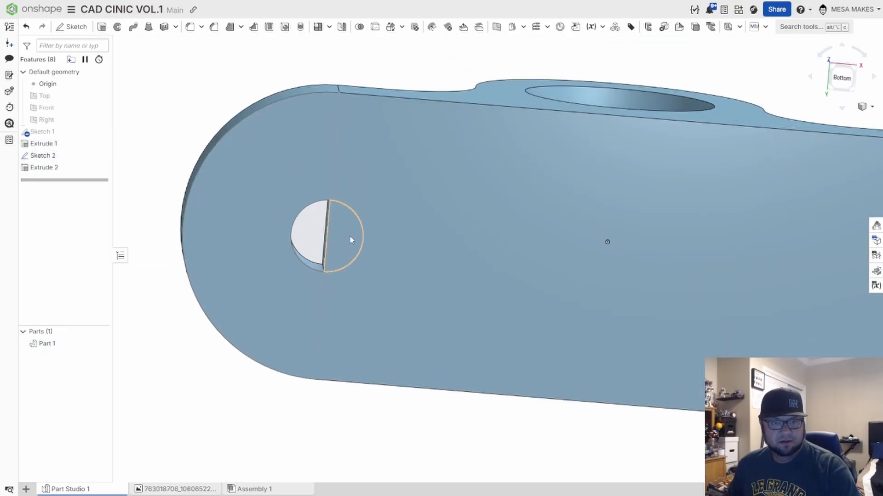
pyautogui.click(352, 239)
pyautogui.scroll(-1, 731, 299)
pyautogui.moveTo(731, 299); pyautogui.dragTo(400, 241, button='middle')
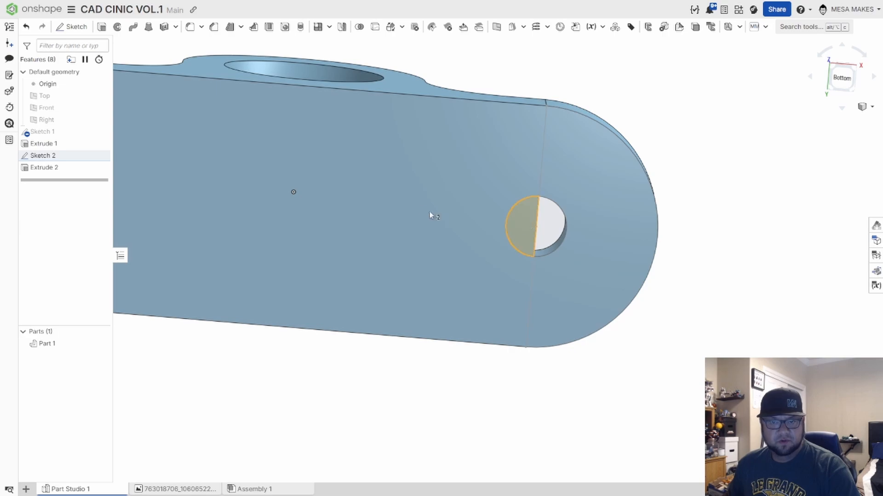
pyautogui.scroll(-5, 432, 215)
pyautogui.moveTo(431, 215); pyautogui.dragTo(168, 114, button='right')
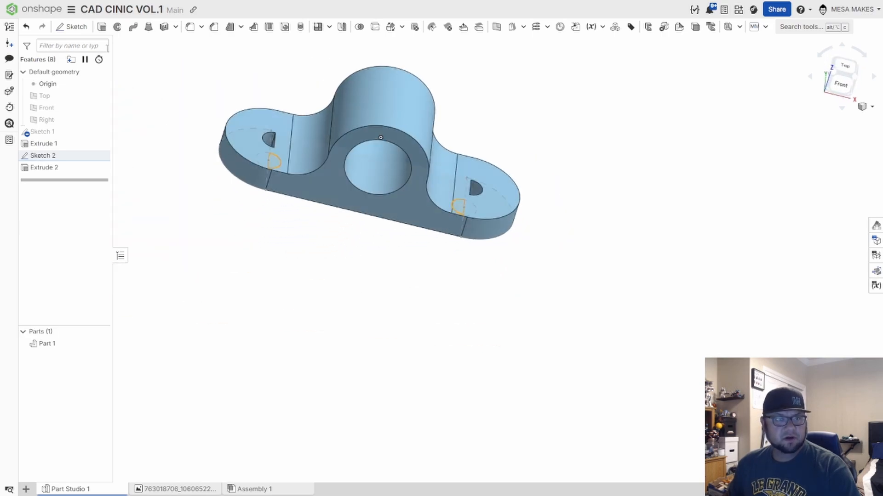
pyautogui.click(101, 26)
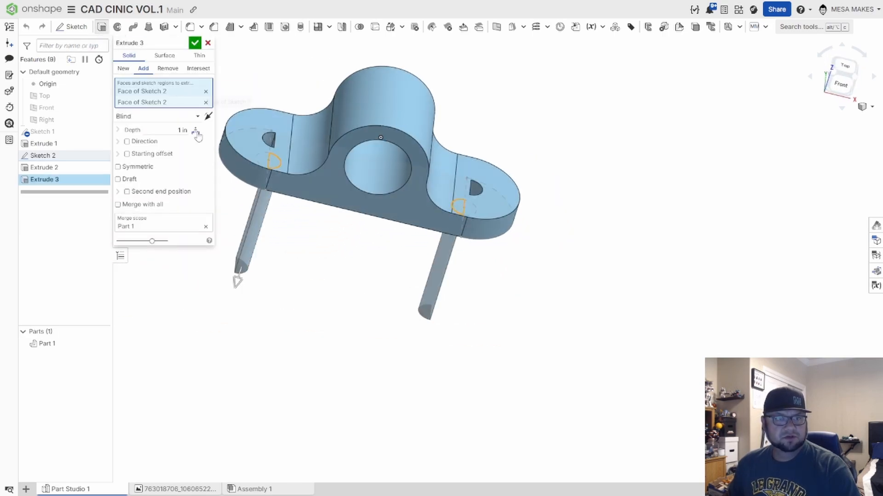
pyautogui.click(168, 68)
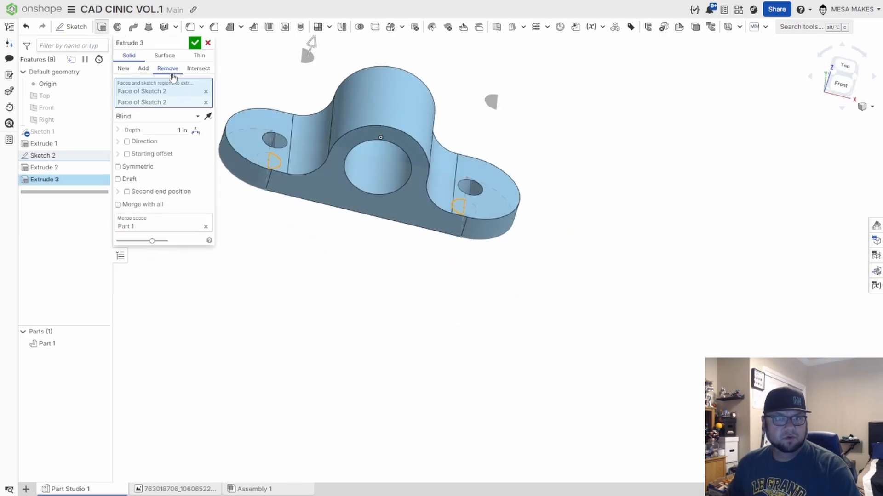
pyautogui.click(180, 116)
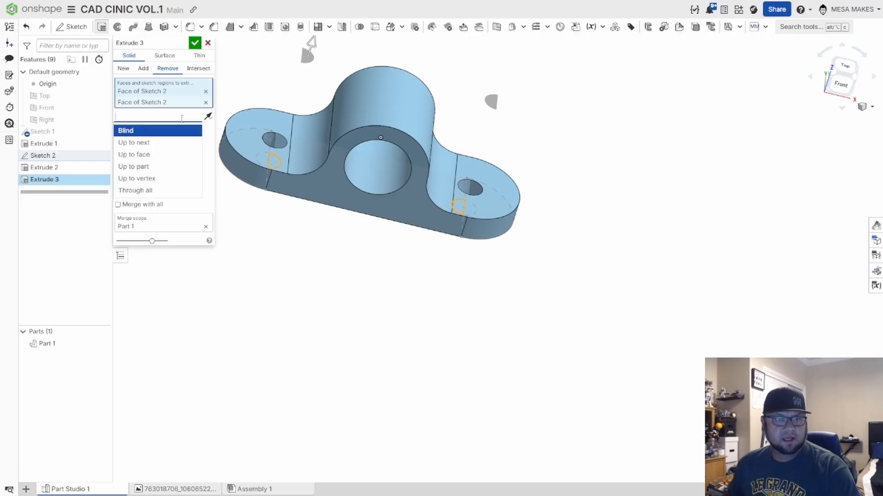
pyautogui.click(162, 152)
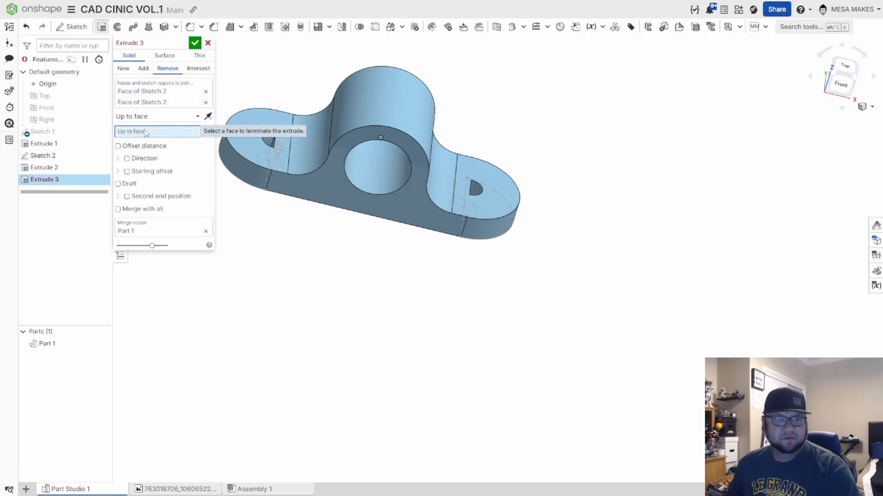
pyautogui.scroll(3, 242, 124)
pyautogui.moveTo(242, 124); pyautogui.dragTo(367, 192, button='middle')
pyautogui.scroll(2, 364, 186)
pyautogui.click(359, 180)
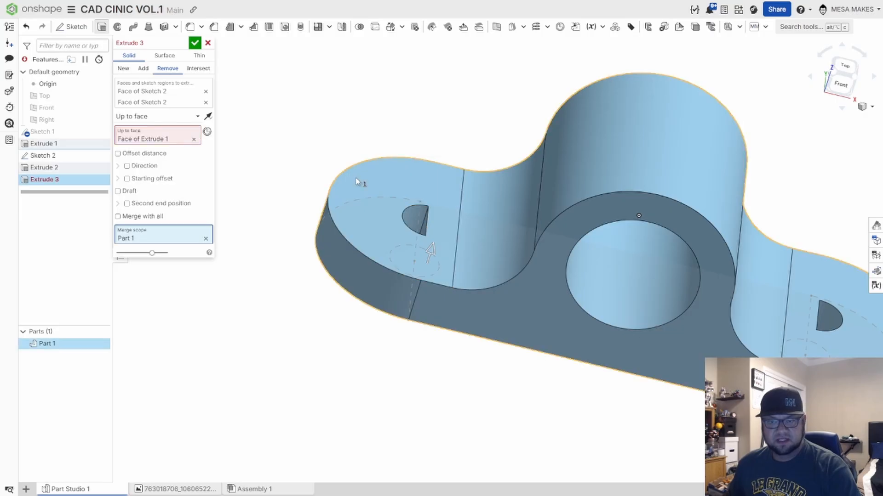
pyautogui.click(193, 44)
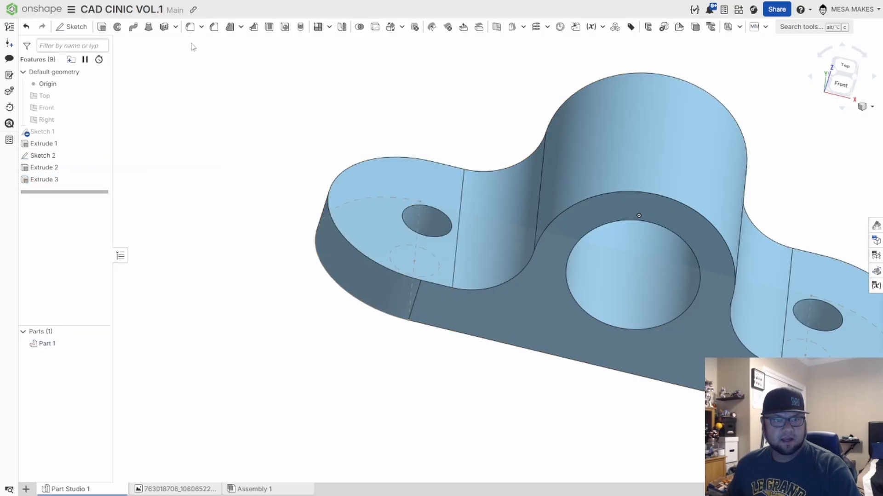
# Inspect the bearing block from several angles and consult the reference drawing
pyautogui.scroll(-3, 473, 211)
pyautogui.moveTo(473, 212); pyautogui.dragTo(487, 233, button='right')
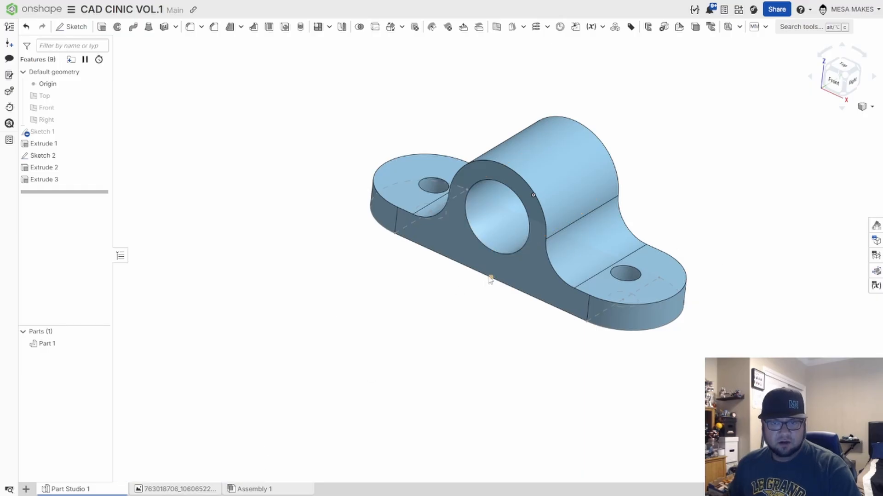
pyautogui.moveTo(490, 279); pyautogui.dragTo(193, 392, button='right')
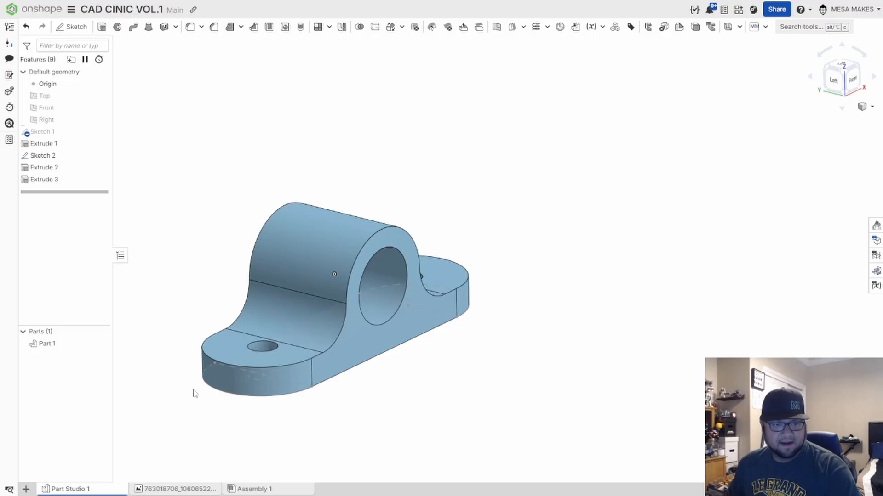
pyautogui.click(193, 490)
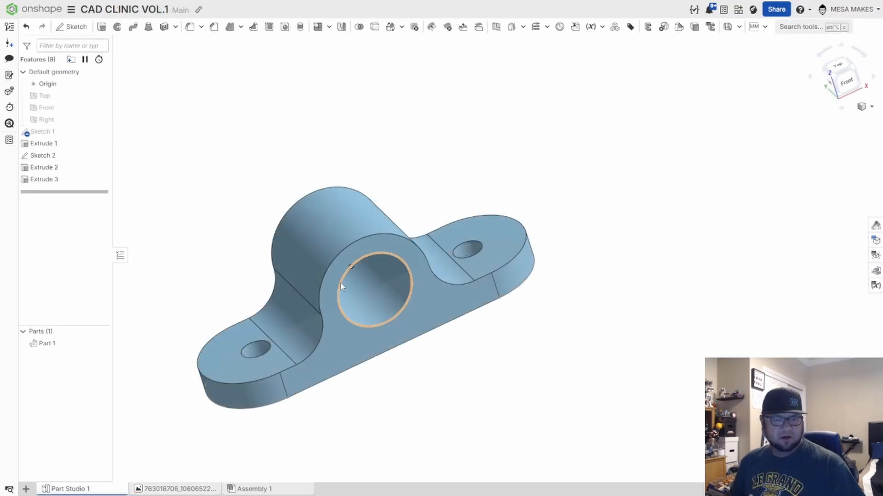
# Create a drawing of Part 1 and place its front view at 3:1 scale in the upper half of the sheet
pyautogui.rightClick(354, 341)
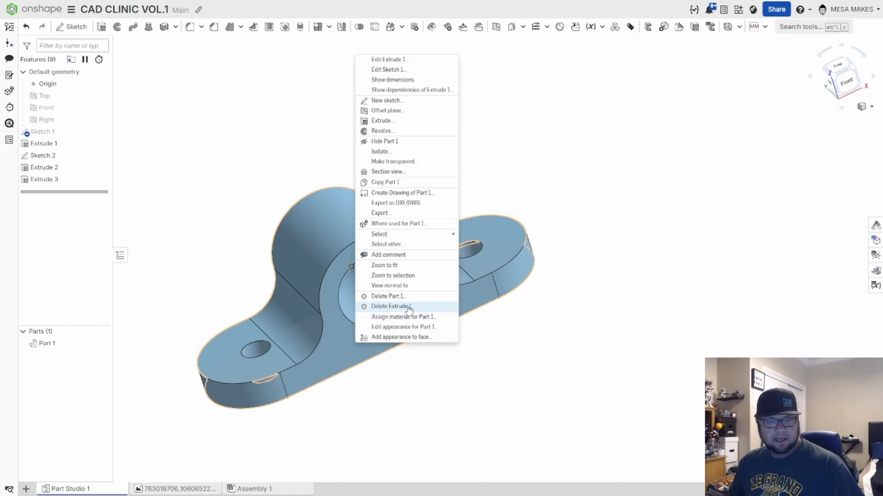
pyautogui.click(401, 192)
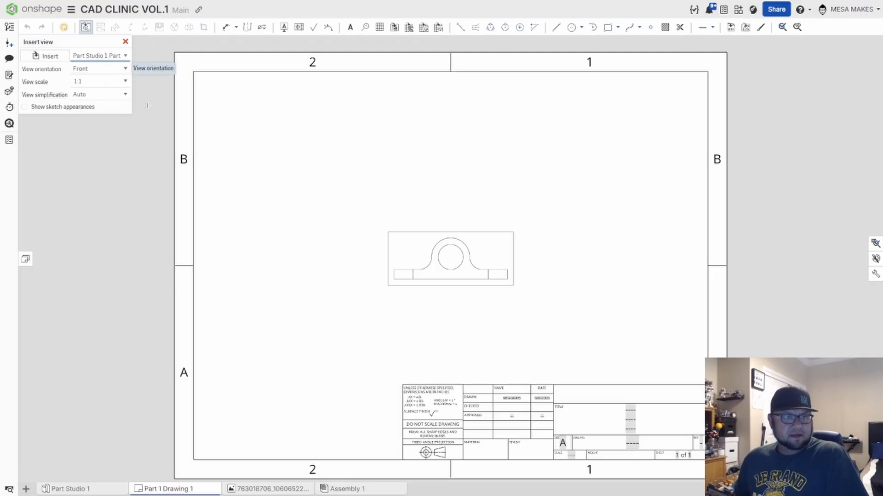
pyautogui.click(122, 82)
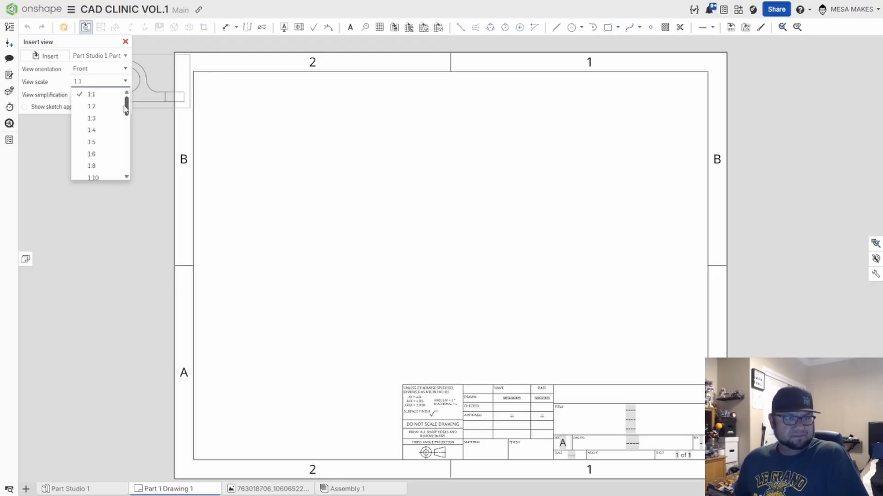
pyautogui.click(102, 119)
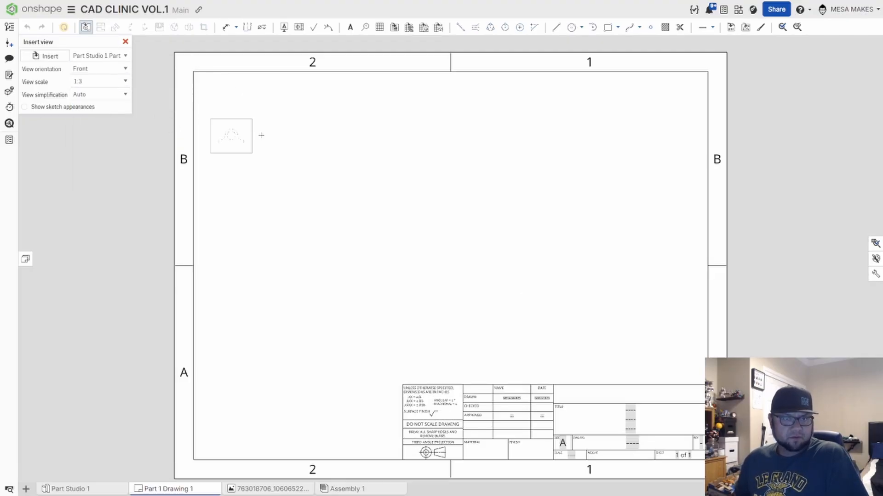
pyautogui.click(122, 84)
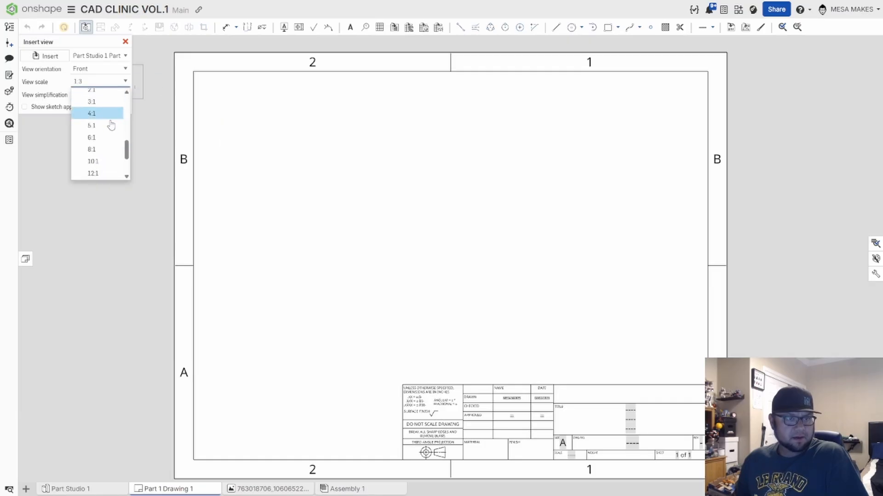
pyautogui.click(102, 102)
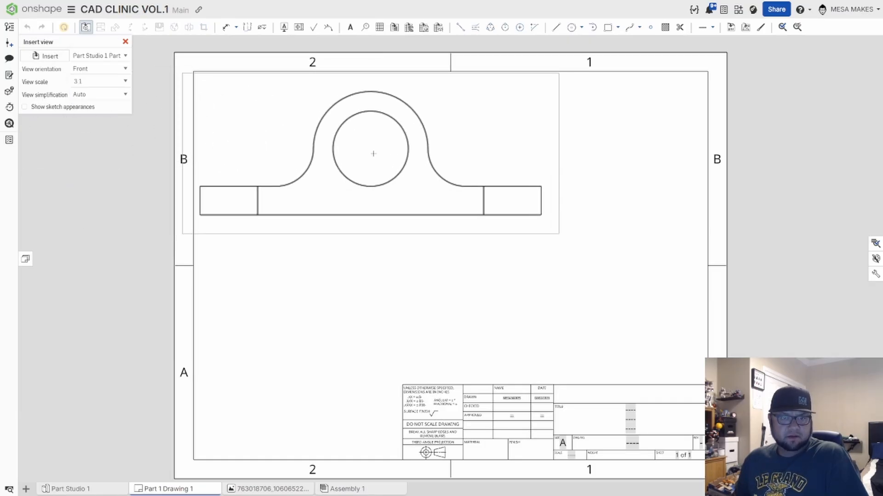
pyautogui.click(414, 165)
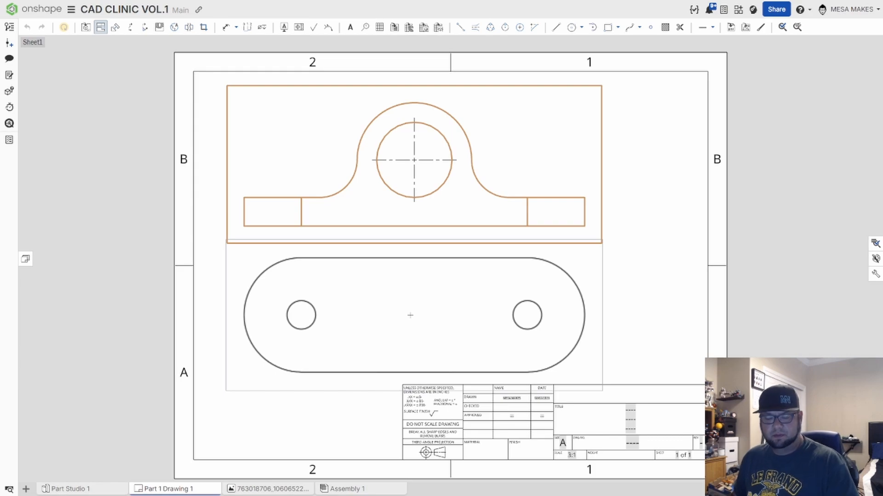
# Place a projected top view above the front view and reposition both views so they fit inside the sheet border
pyautogui.moveTo(409, 103); pyautogui.dragTo(434, 311, button='middle')
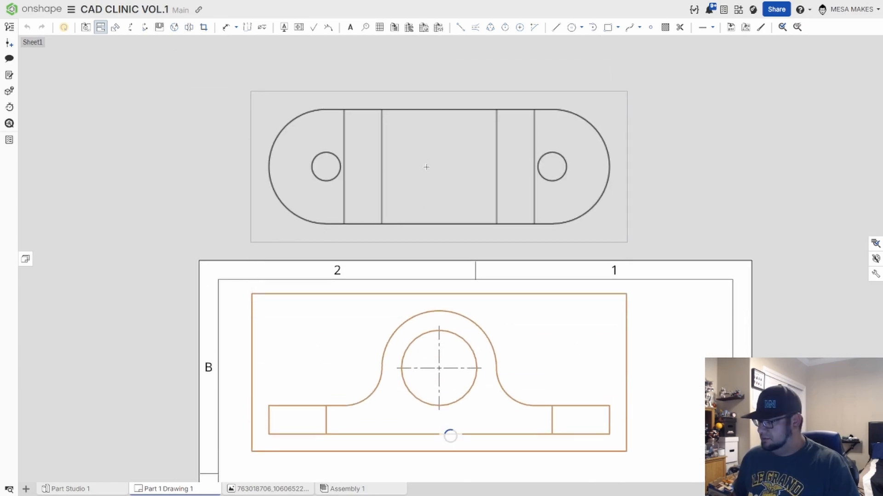
pyautogui.click(426, 166)
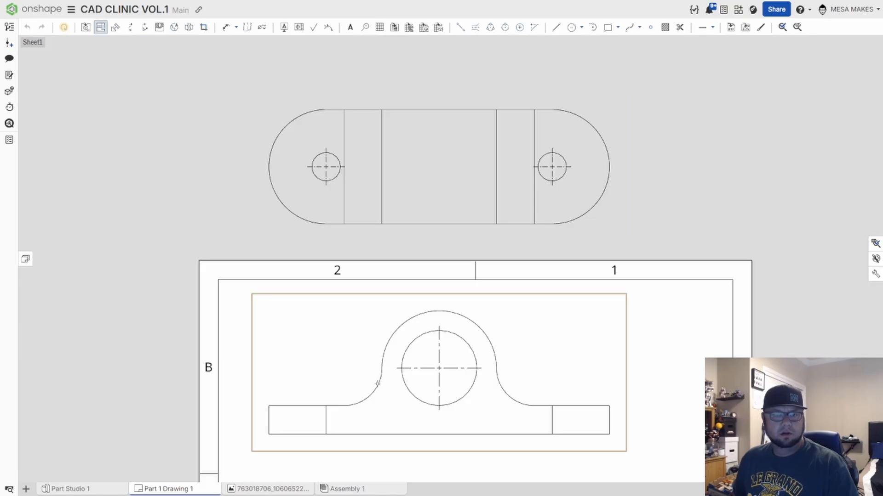
pyautogui.scroll(-3, 438, 370)
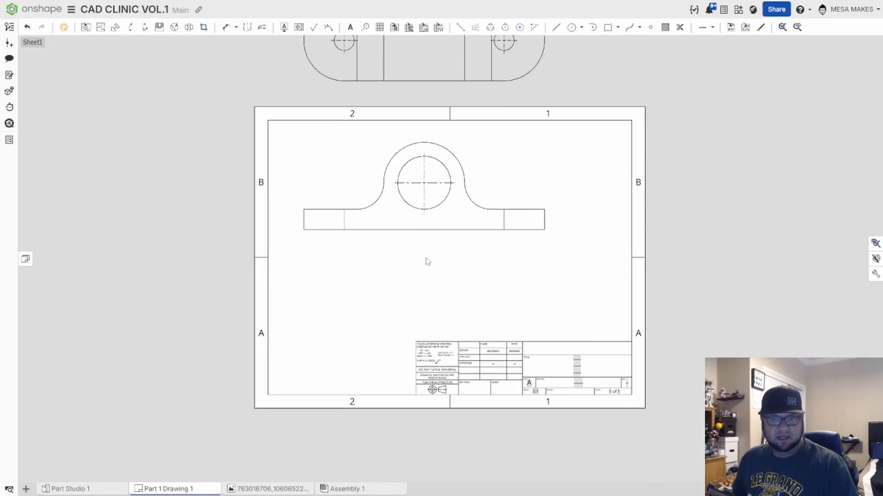
pyautogui.moveTo(436, 230); pyautogui.dragTo(440, 315)
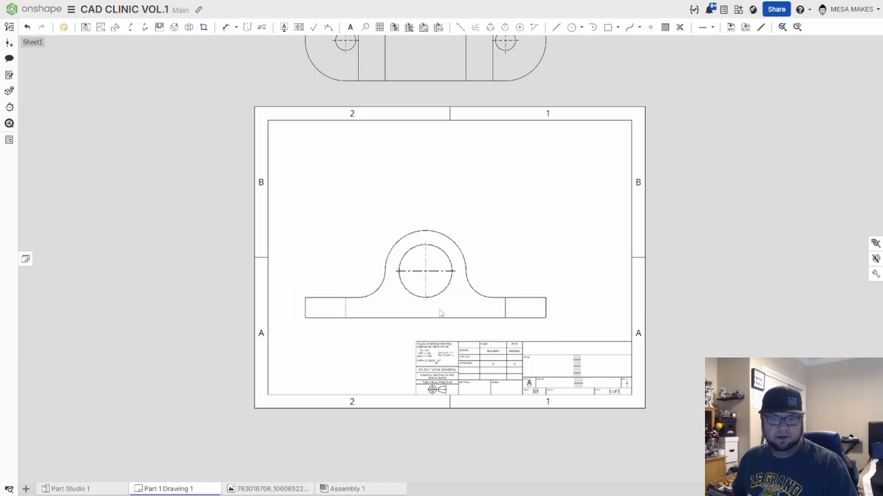
pyautogui.moveTo(448, 74); pyautogui.dragTo(466, 206)
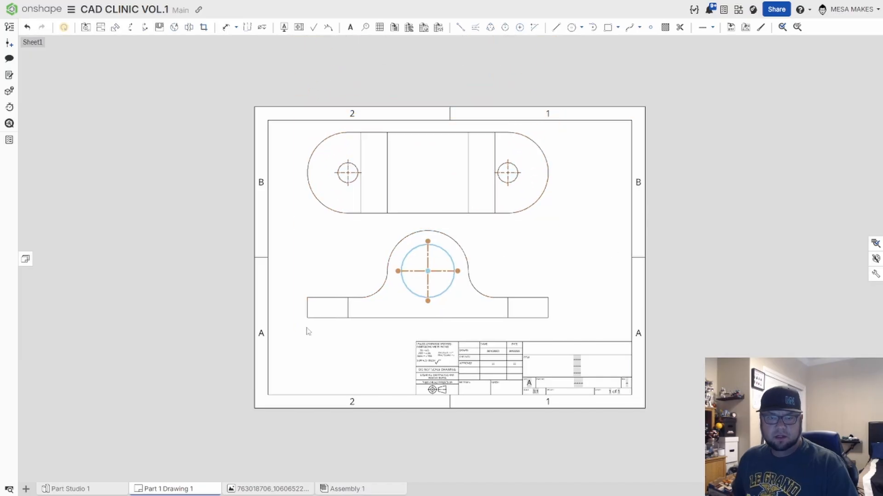
# Dimension the front view's outer arc radius, bore diameter and right-hand fillet radius
pyautogui.scroll(3, 400, 309)
pyautogui.press('d')
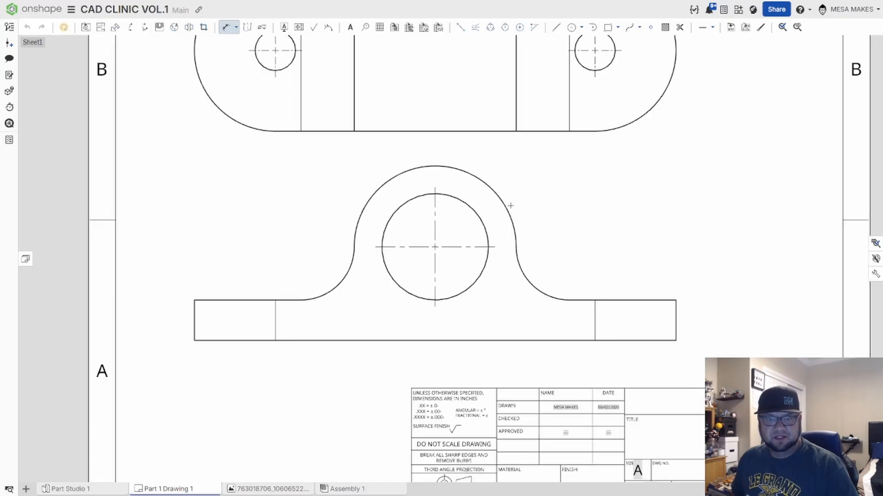
pyautogui.scroll(1, 505, 207)
pyautogui.click(531, 177)
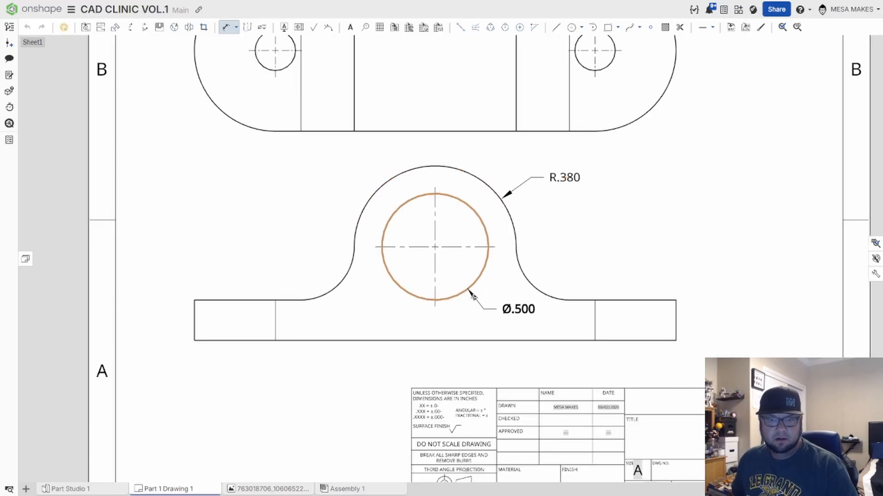
pyautogui.click(472, 299)
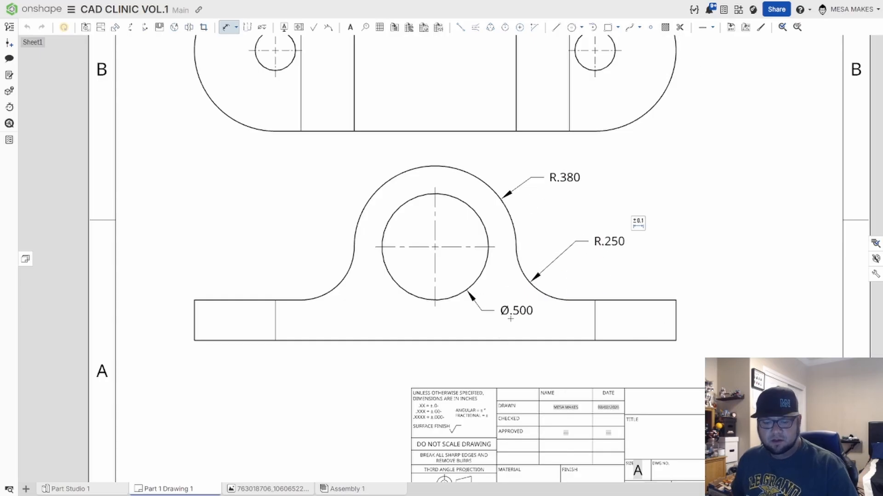
pyautogui.press('Escape')
# Show the hidden lines in the front view
pyautogui.rightClick(599, 314)
pyautogui.moveTo(666, 299)
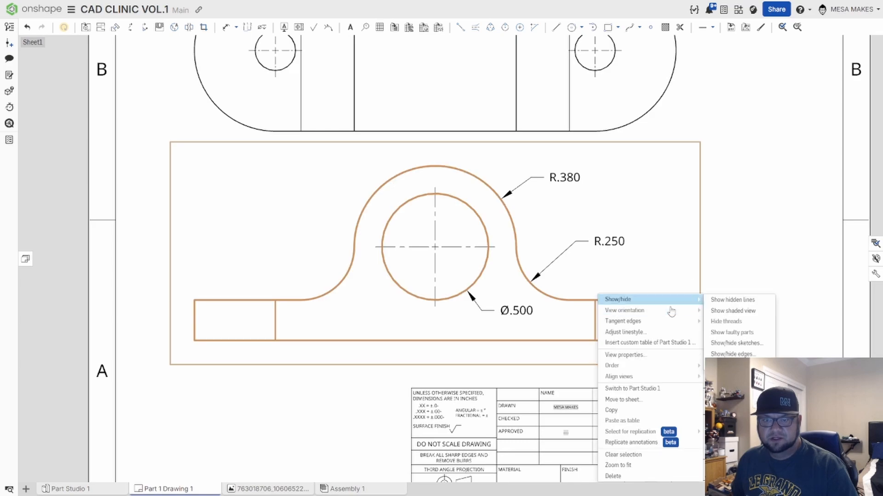
pyautogui.click(738, 300)
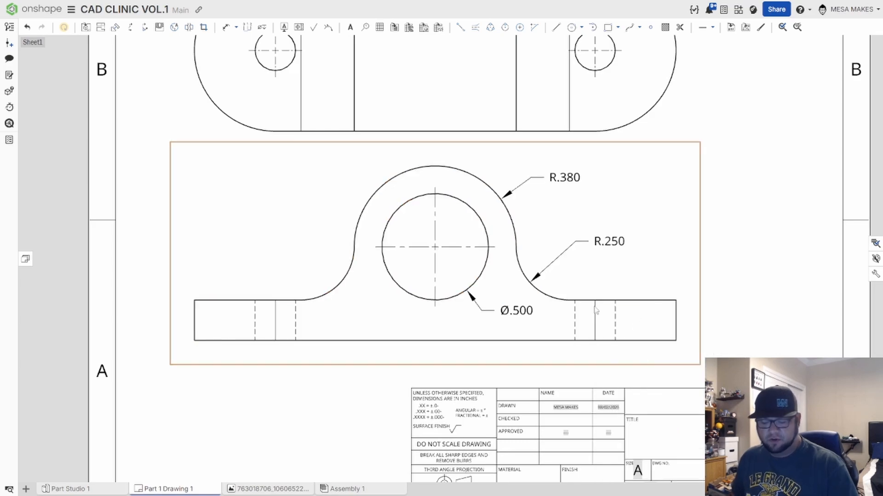
# Dimension the distance between the two mounting-hole centre edges below the front view, and the bore centre's height above the base at its left side
pyautogui.moveTo(357, 391); pyautogui.dragTo(357, 307, button='middle')
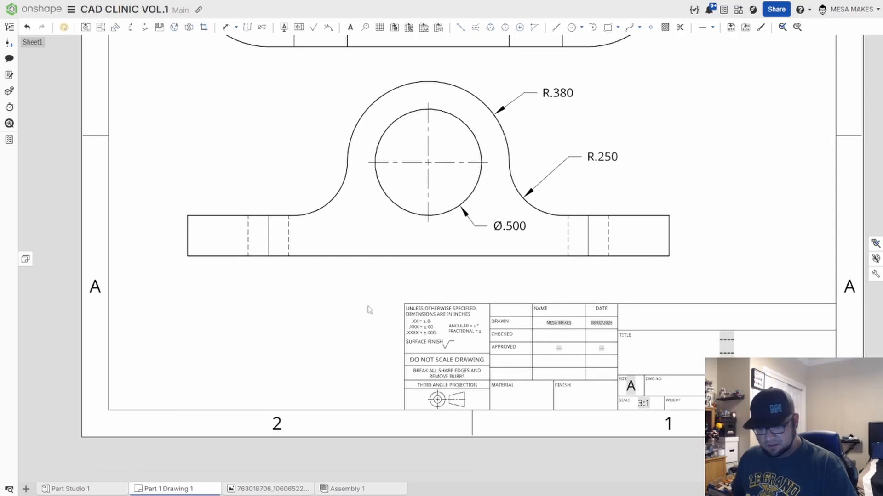
pyautogui.click(269, 251)
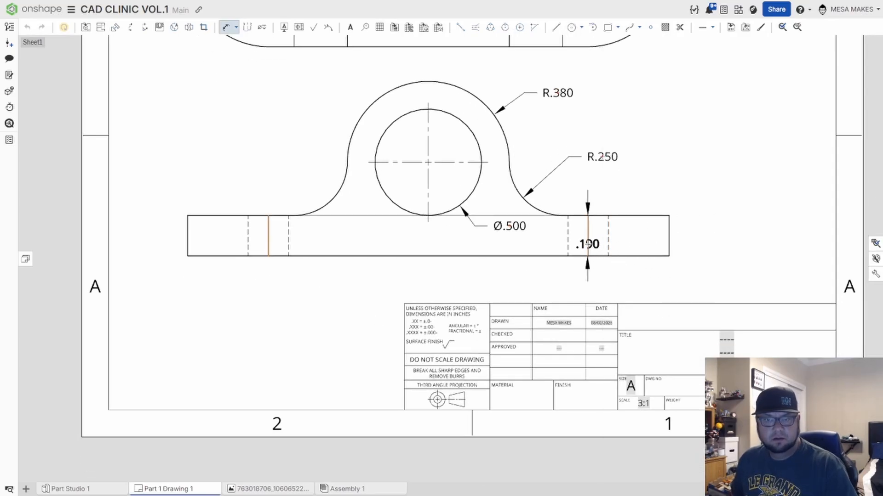
pyautogui.click(588, 246)
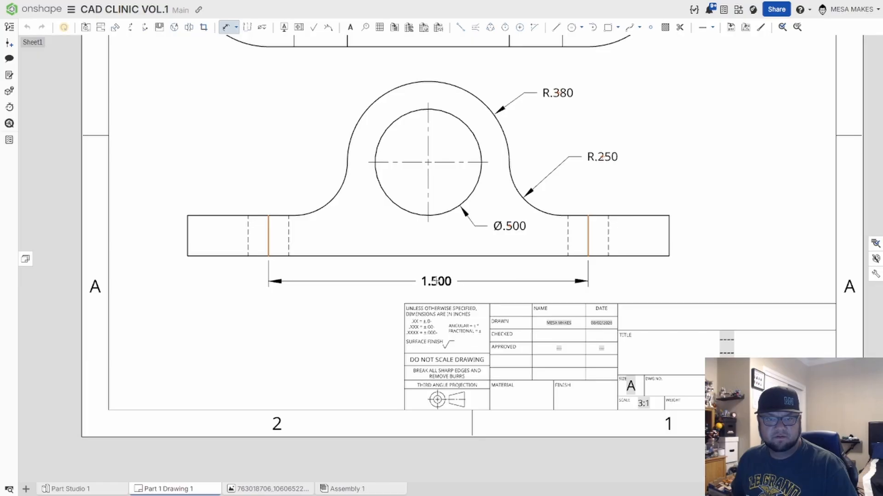
pyautogui.click(435, 283)
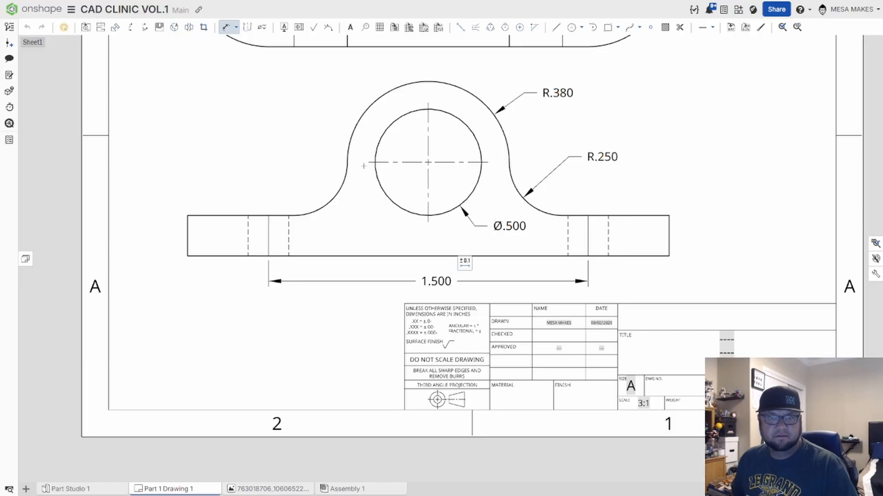
pyautogui.click(188, 256)
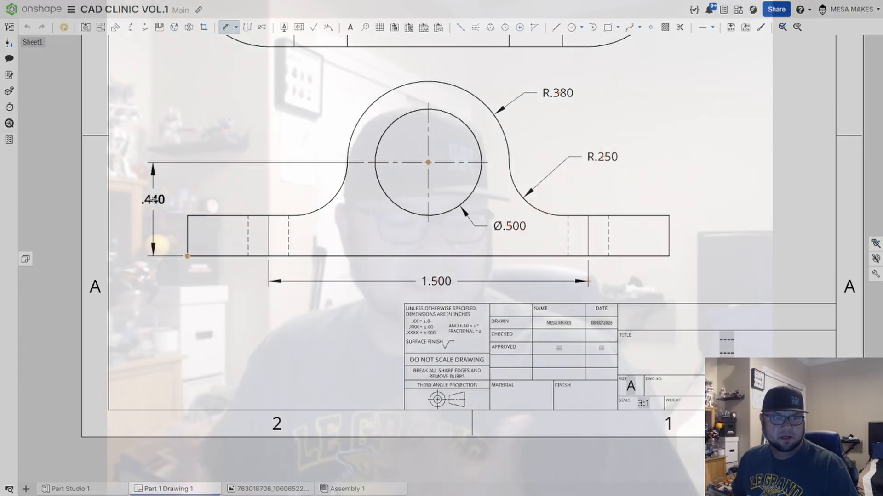